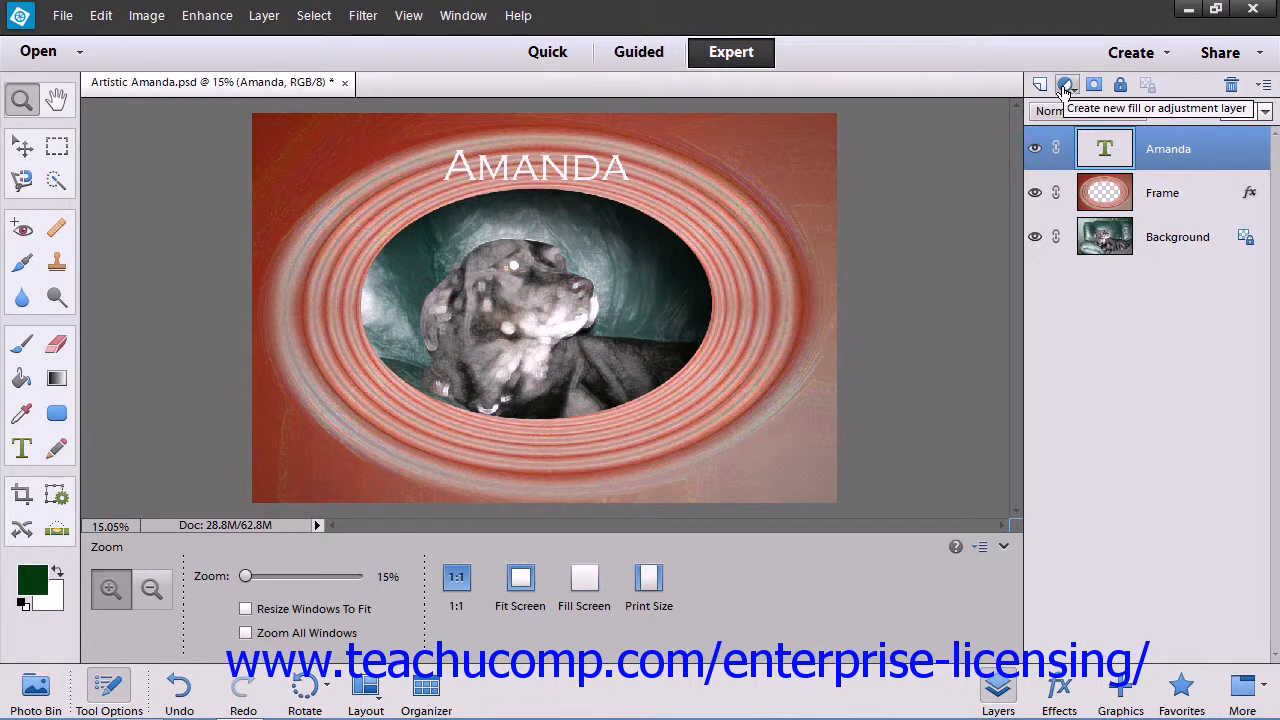
{"action": "left_click", "coordinate": [1065, 88]}
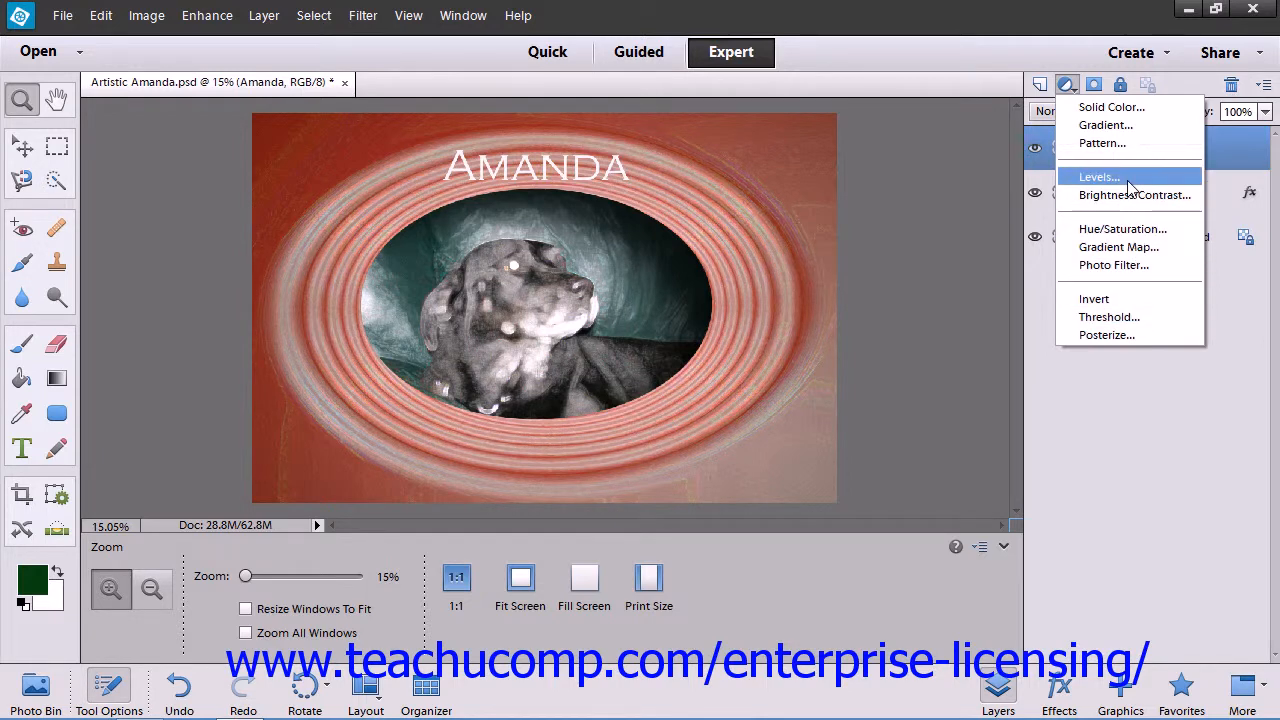
{"action": "left_click", "coordinate": [1073, 87]}
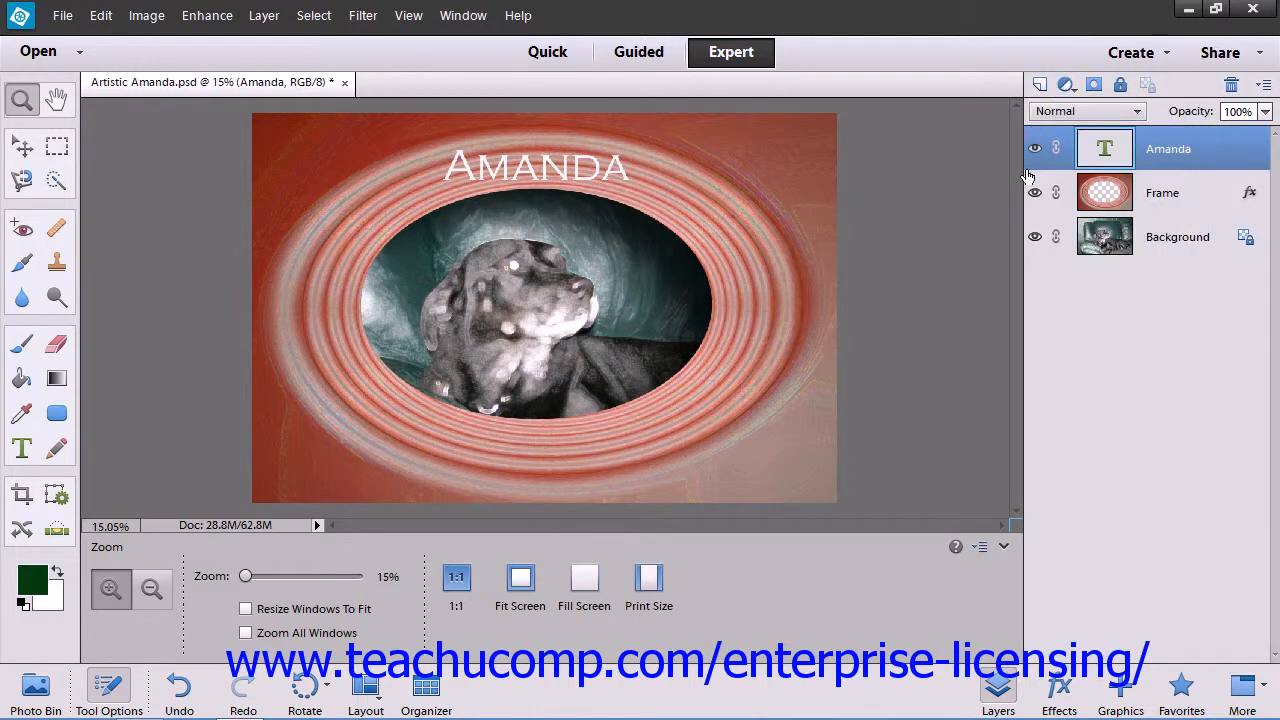
Try a solid color fill layer above the text layer in dark green #0b4511 at 100% opacity, and undo it.
{"action": "left_click", "coordinate": [262, 16]}
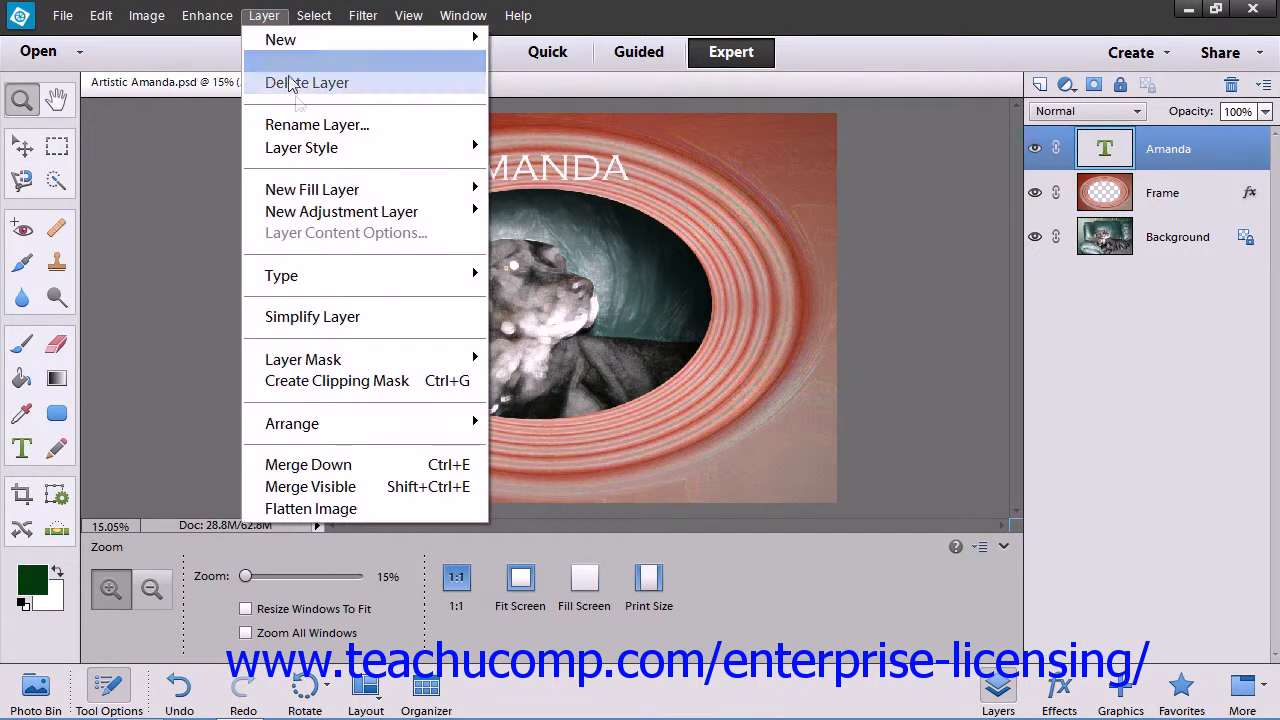
{"action": "mouse_move", "coordinate": [325, 193]}
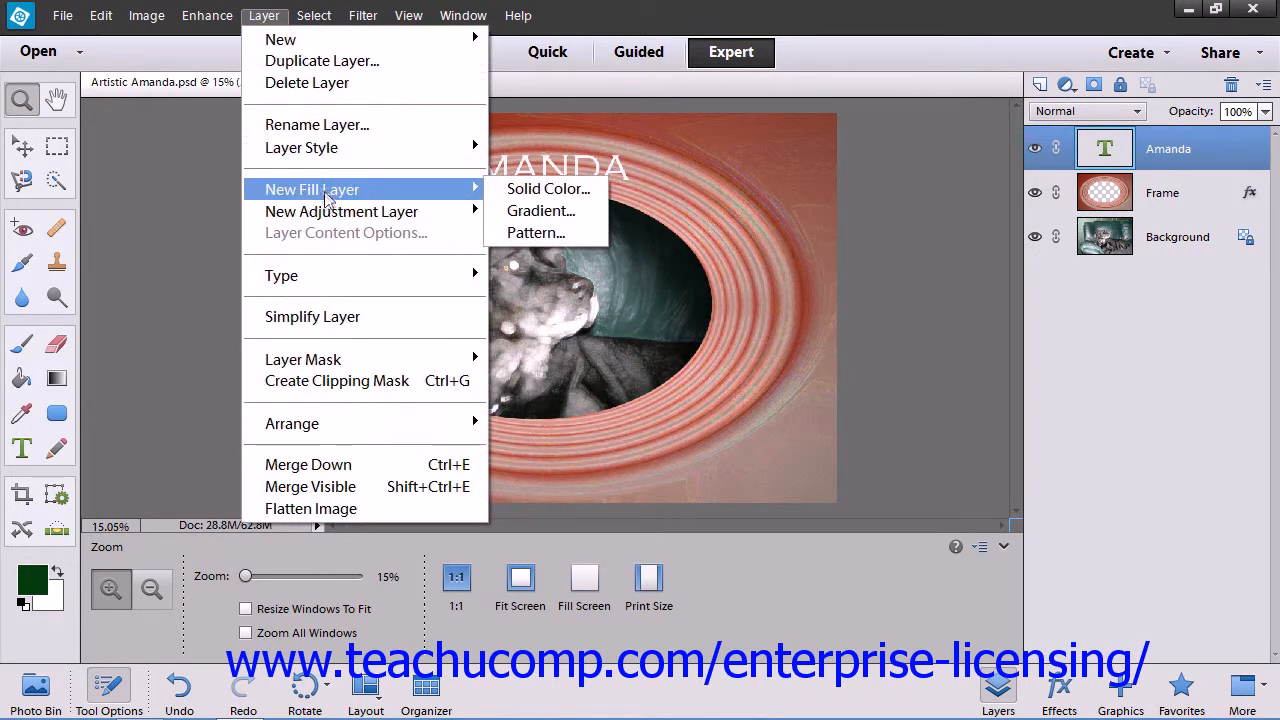
{"action": "mouse_move", "coordinate": [332, 215]}
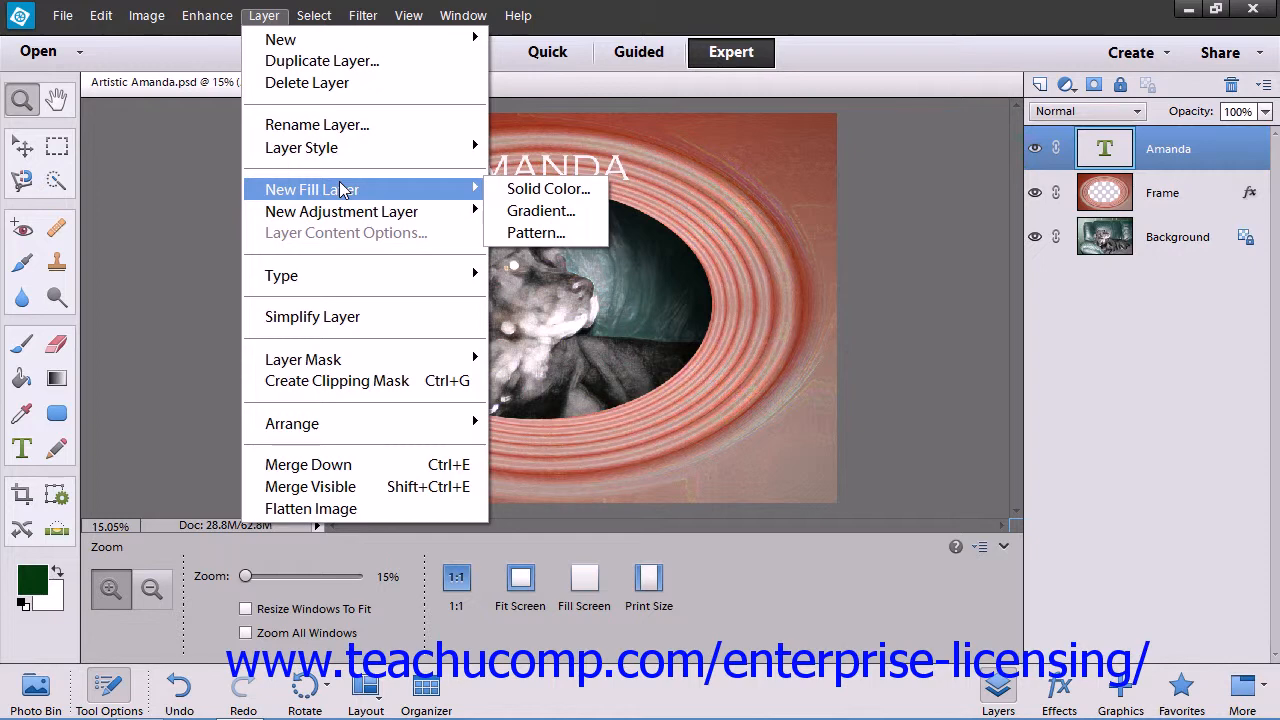
{"action": "left_click", "coordinate": [516, 190]}
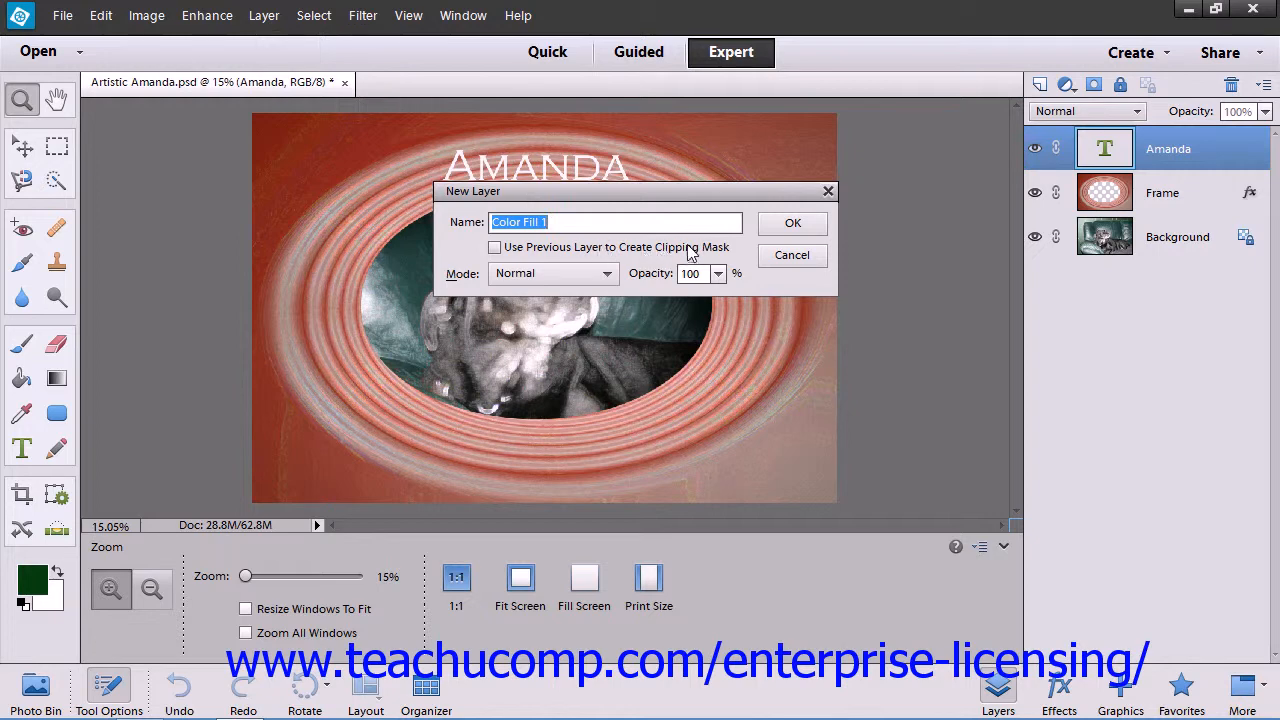
{"action": "left_click", "coordinate": [775, 228]}
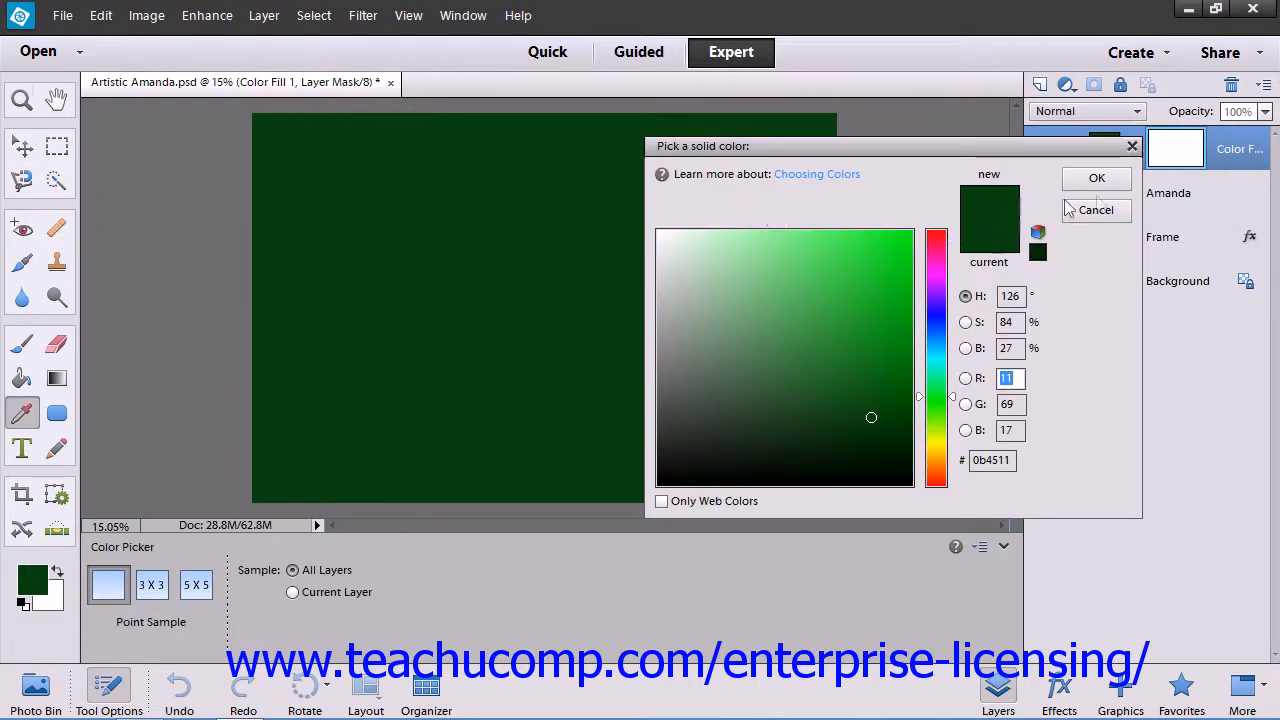
{"action": "left_click", "coordinate": [1097, 177]}
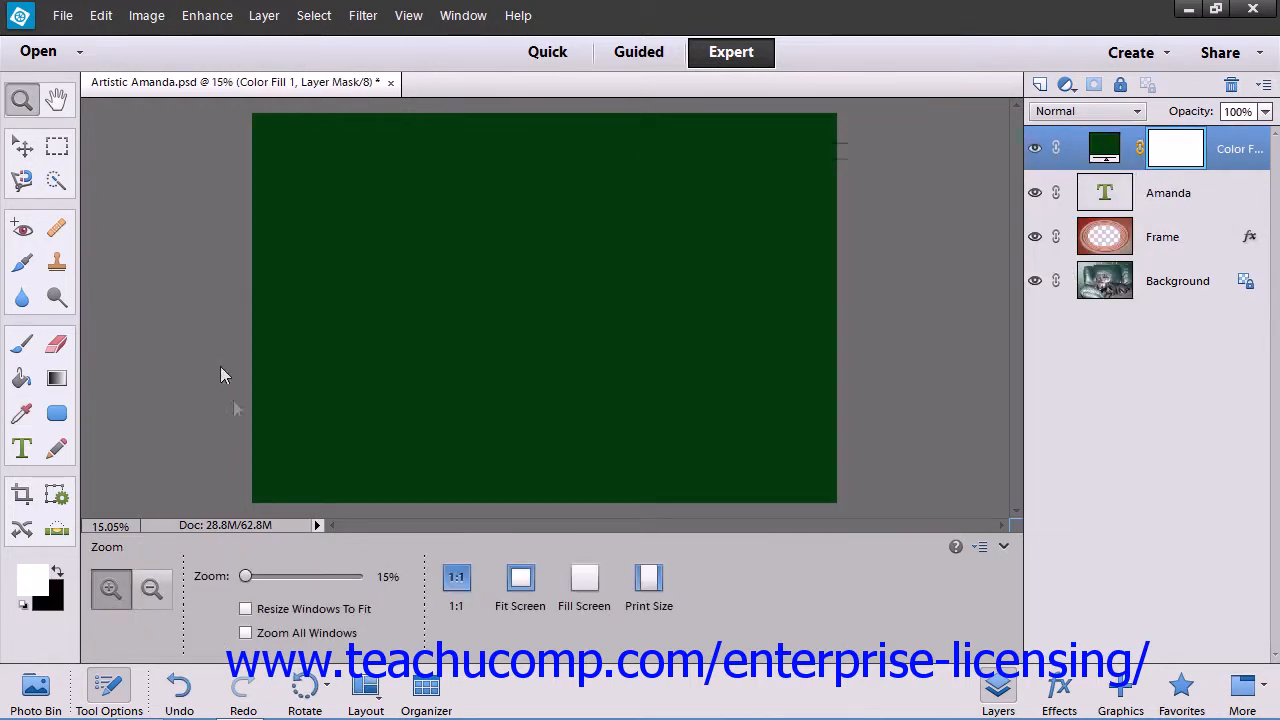
{"action": "left_click", "coordinate": [179, 690]}
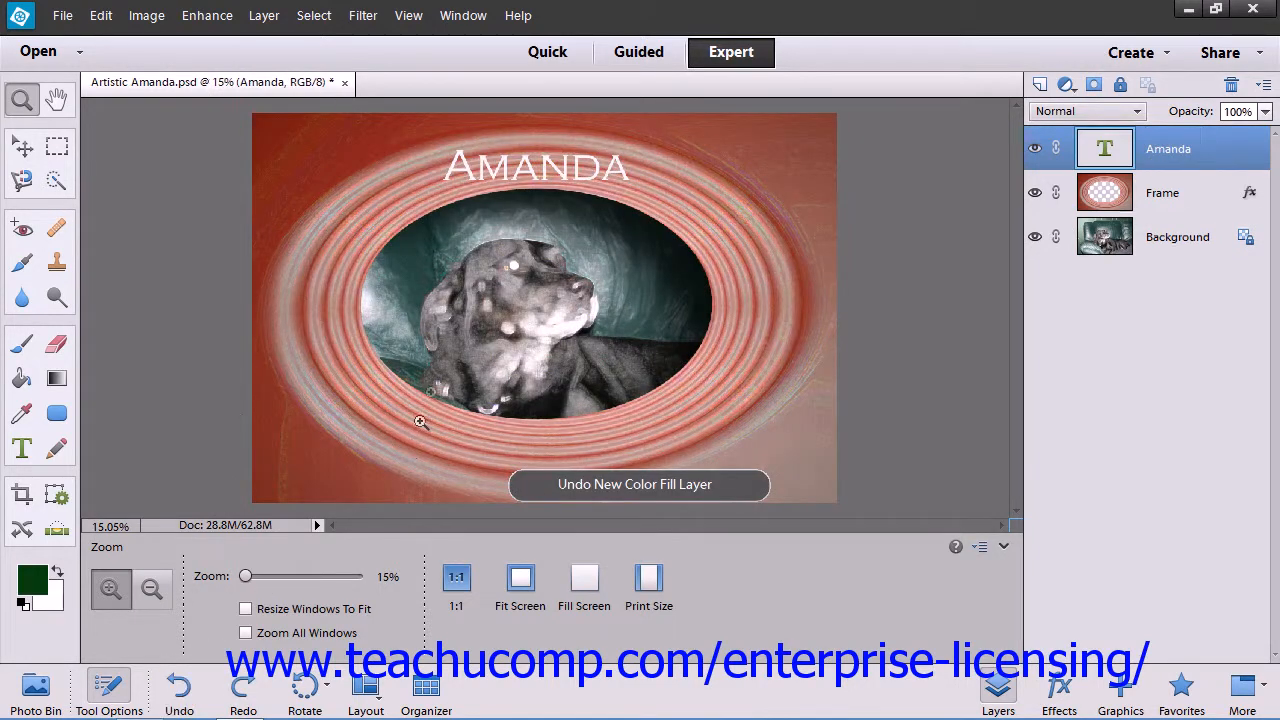
Try a gradient fill layer above the text layer with a linear green-to-transparent gradient at 90°, and undo it.
{"action": "left_click", "coordinate": [264, 15]}
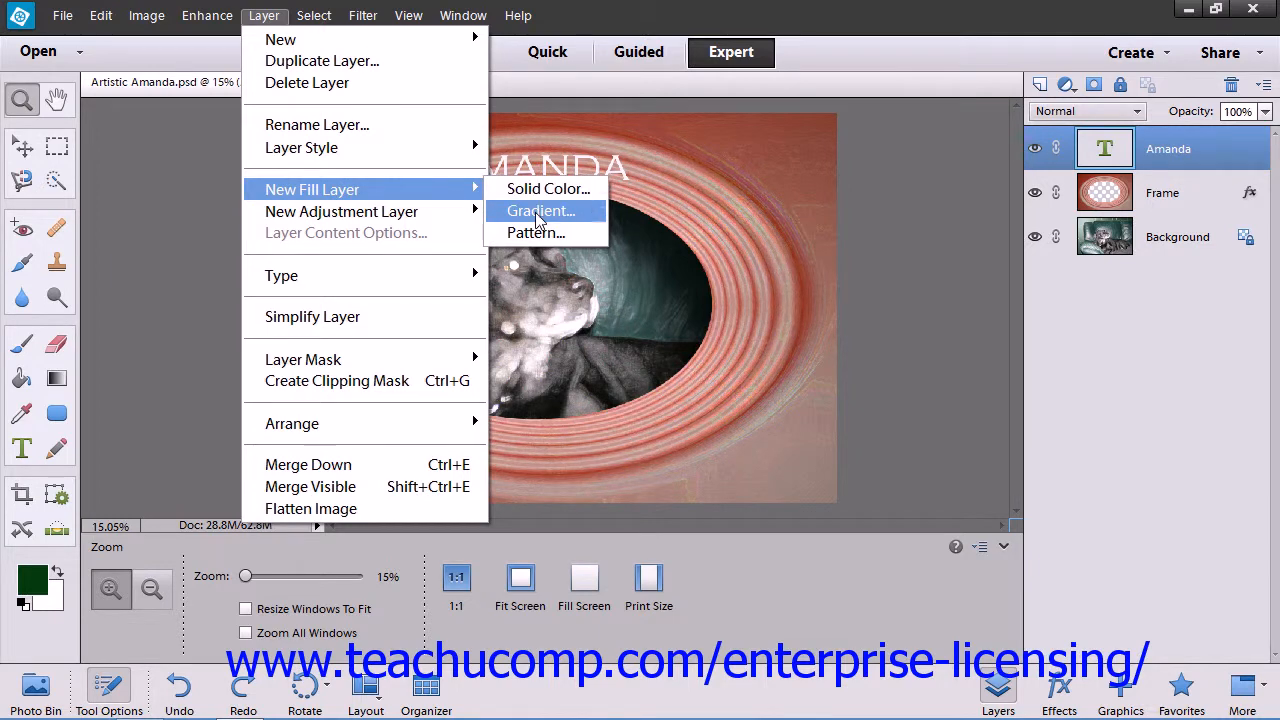
{"action": "left_click", "coordinate": [538, 211]}
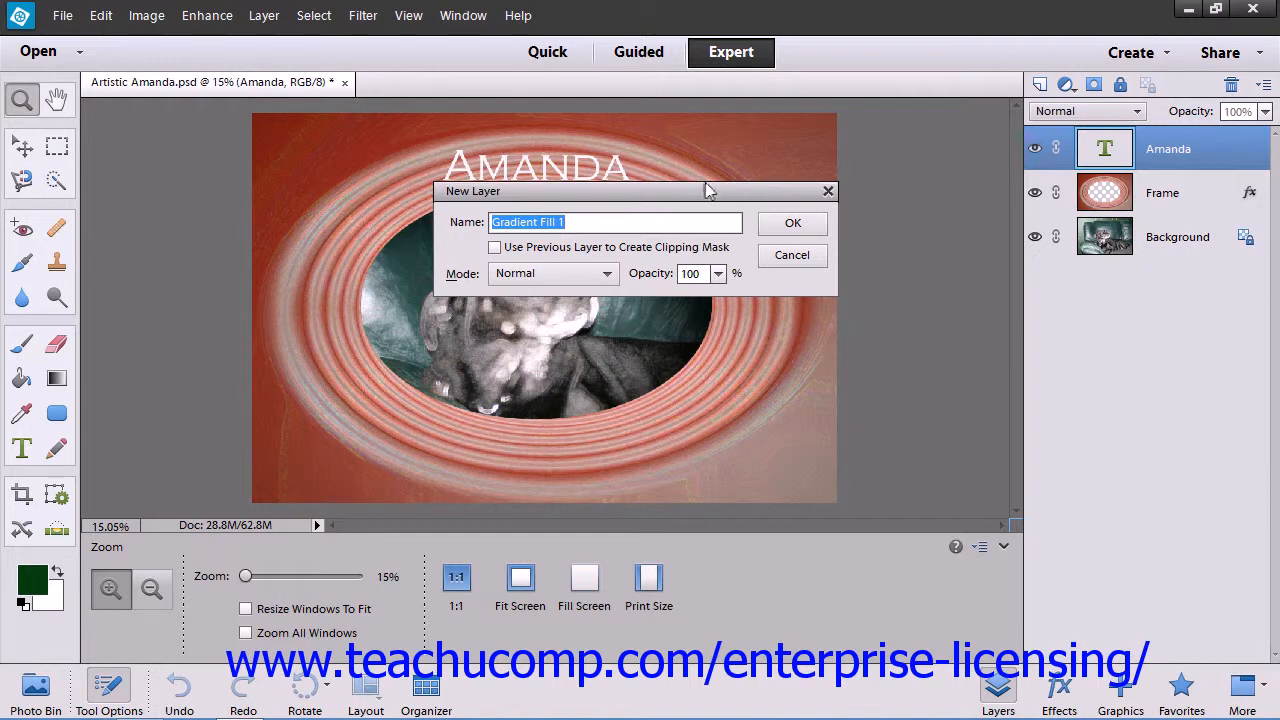
{"action": "left_click", "coordinate": [793, 223]}
{"action": "left_click", "coordinate": [733, 197]}
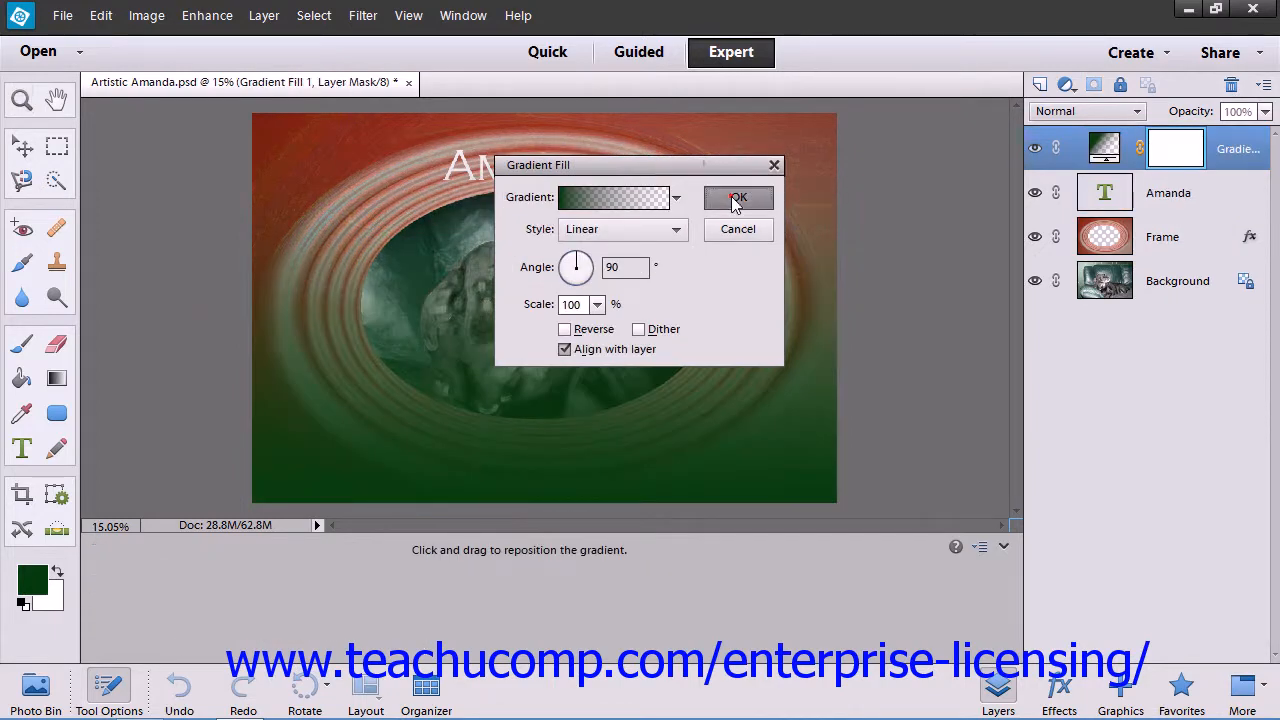
{"action": "left_click", "coordinate": [100, 15]}
{"action": "left_click", "coordinate": [105, 37]}
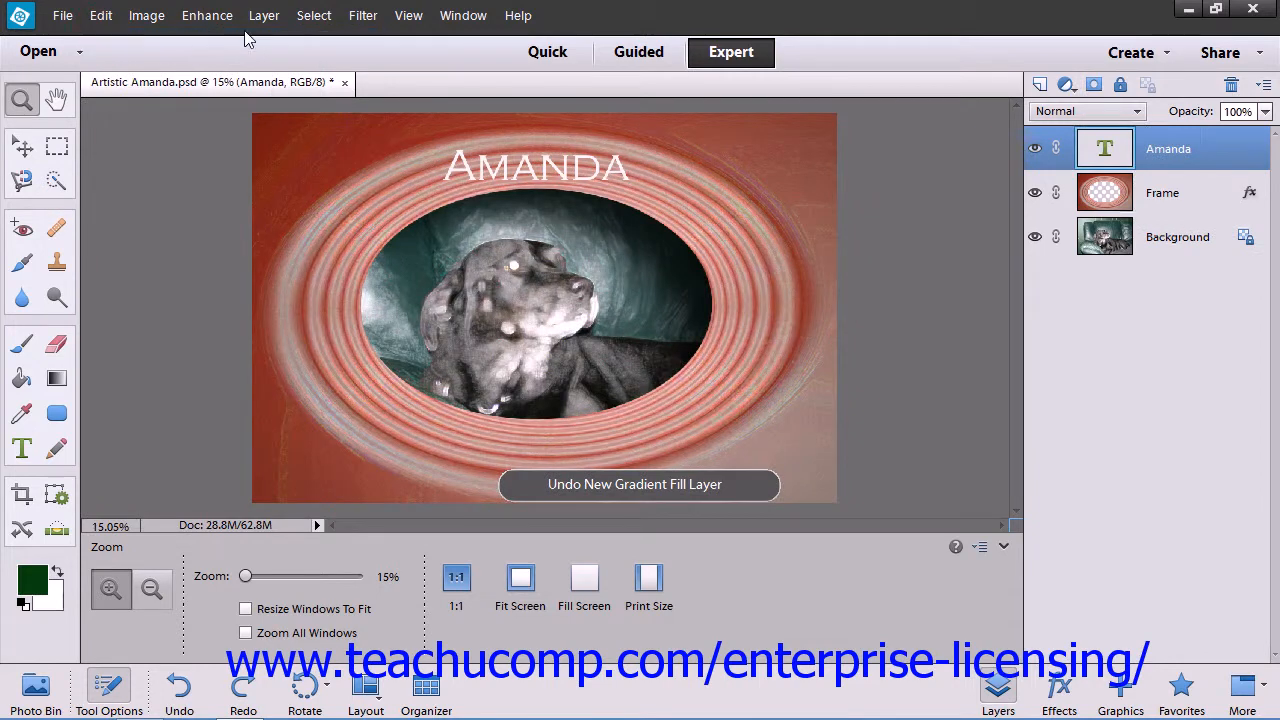
Try a pattern fill layer above the text layer using the dark gray gravel swatch from Rock Patterns, and undo it.
{"action": "left_click", "coordinate": [264, 15]}
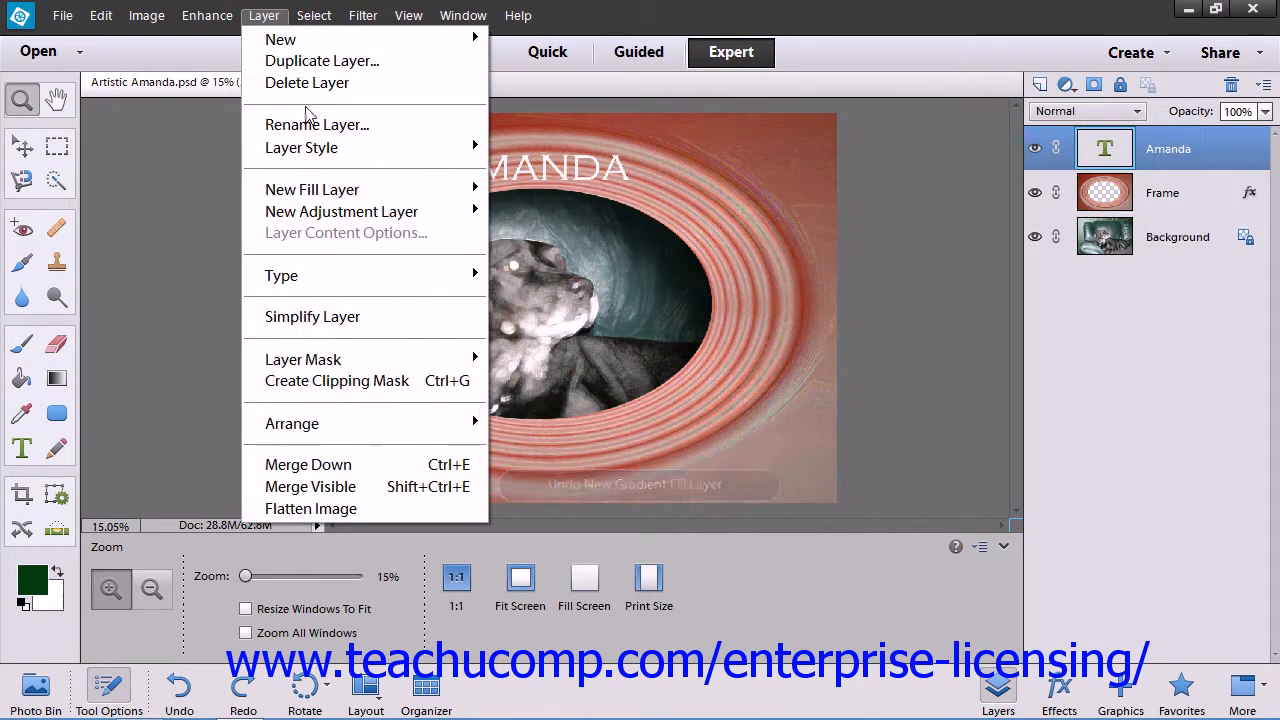
{"action": "mouse_move", "coordinate": [436, 188]}
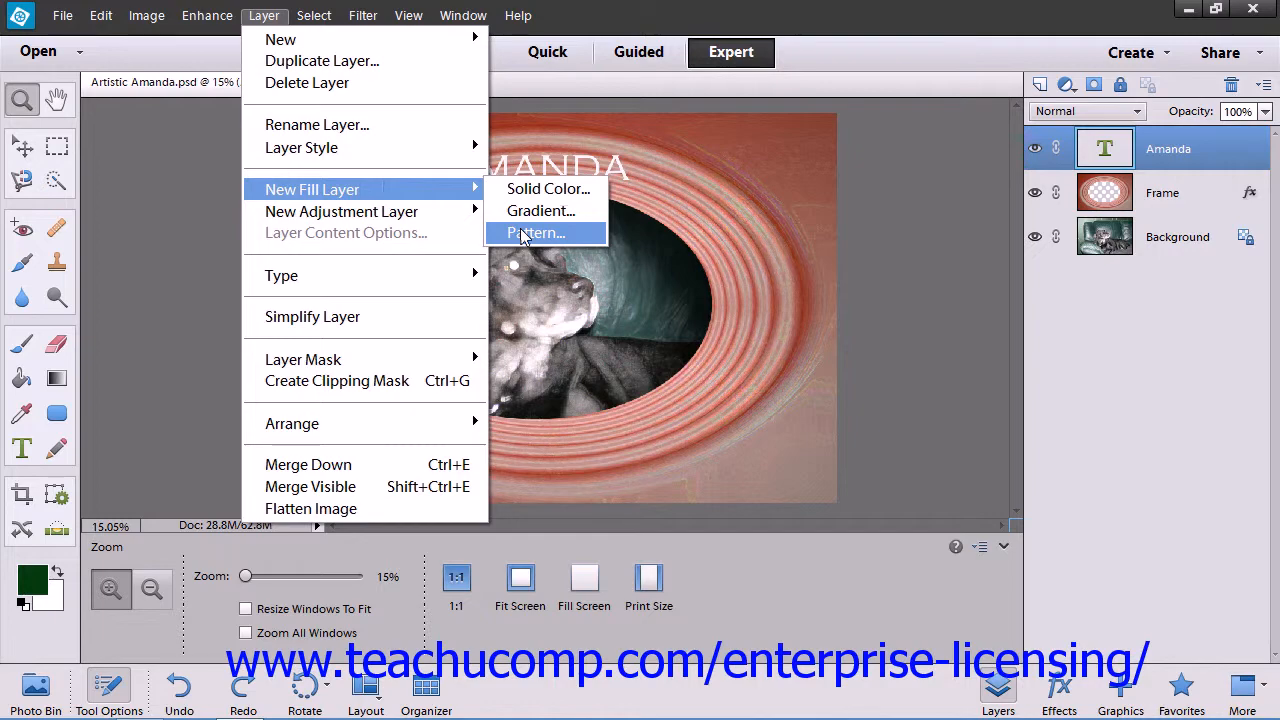
{"action": "left_click", "coordinate": [520, 233]}
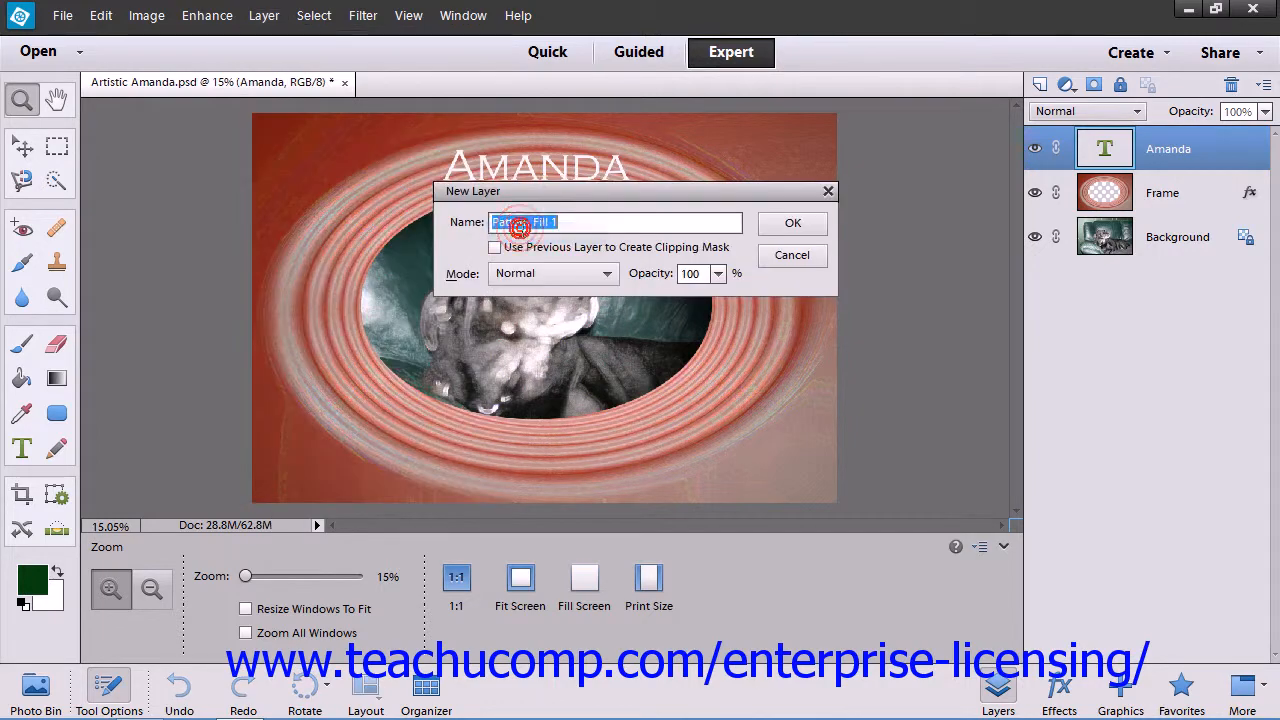
{"action": "left_click", "coordinate": [780, 228]}
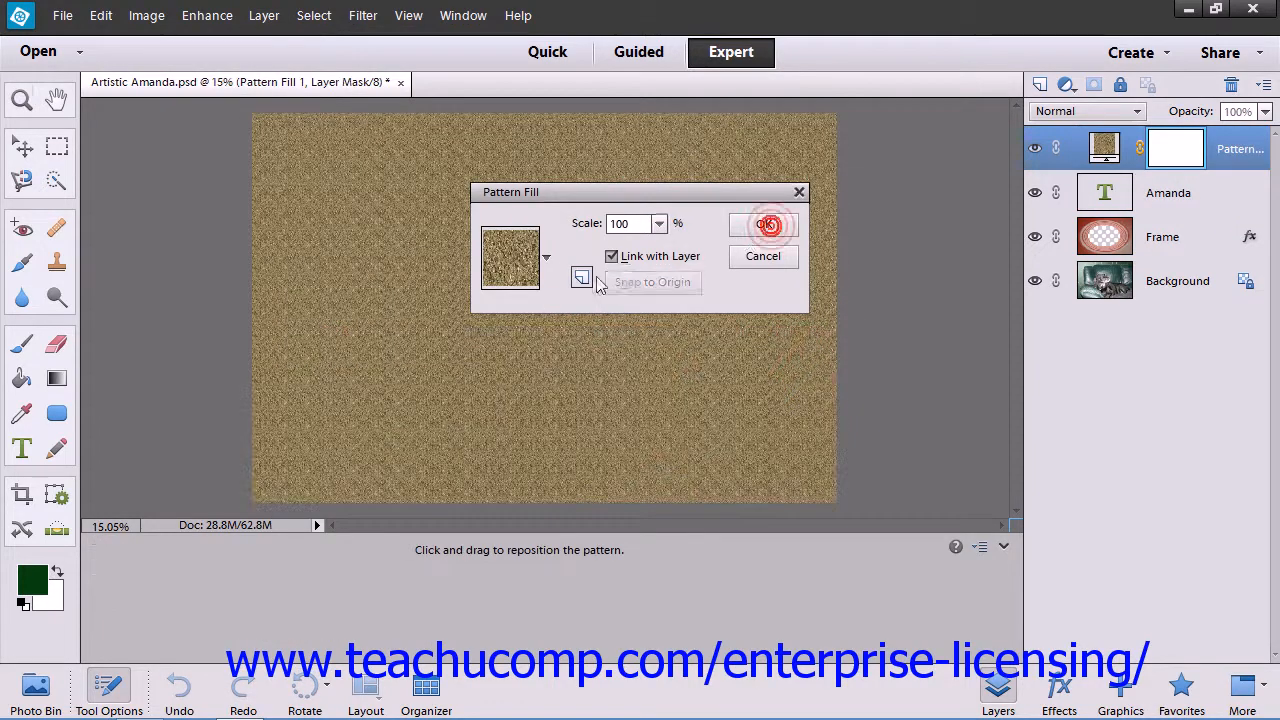
{"action": "left_click", "coordinate": [546, 258]}
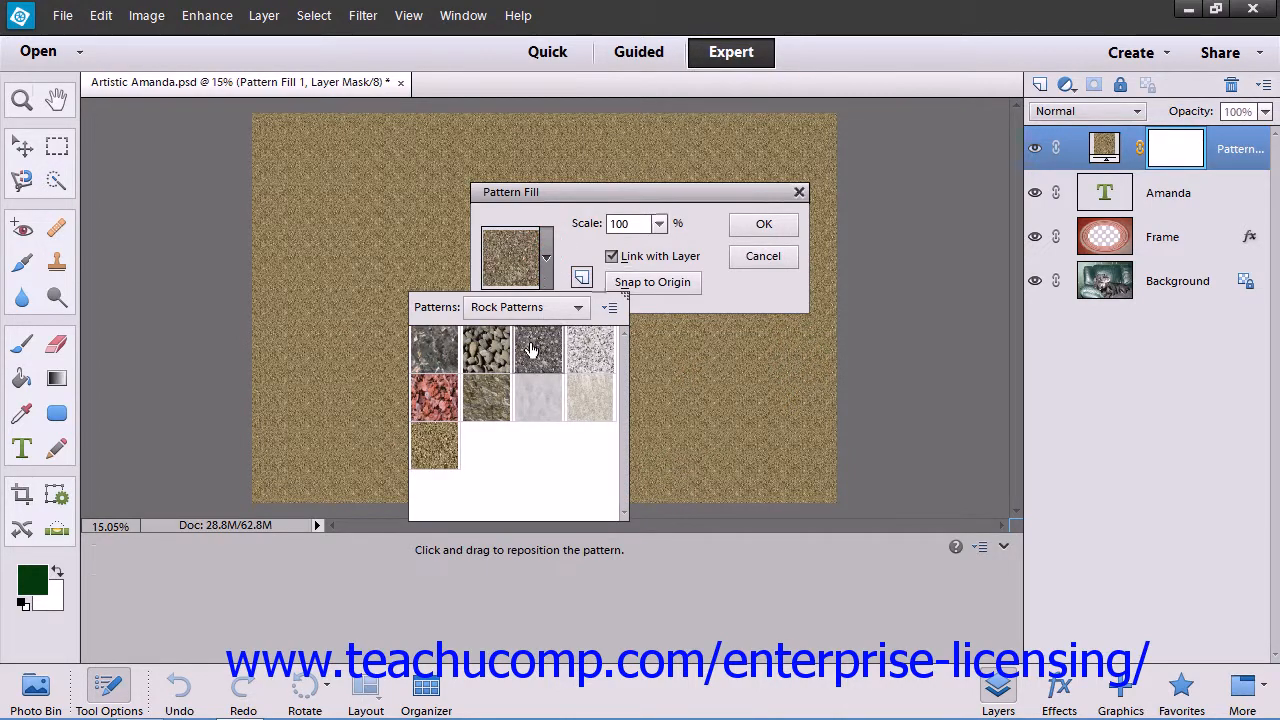
{"action": "left_click", "coordinate": [538, 348]}
{"action": "left_click", "coordinate": [764, 224]}
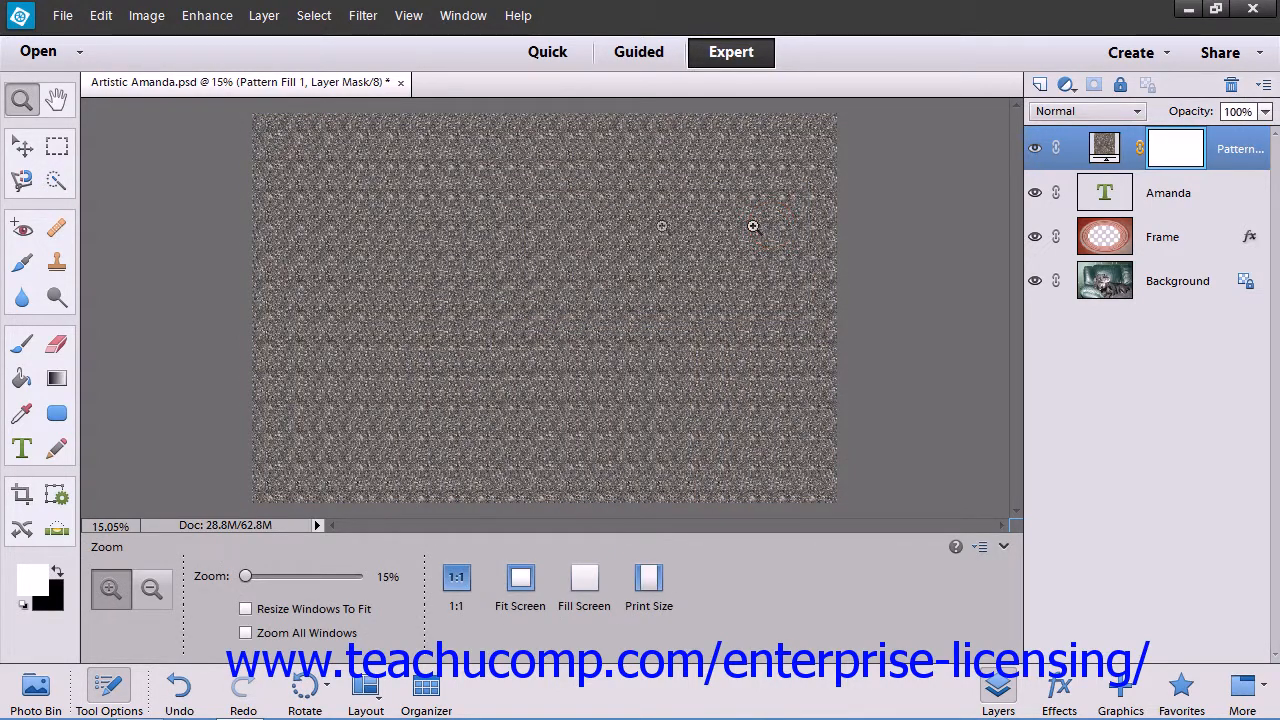
{"action": "left_click", "coordinate": [101, 15]}
{"action": "left_click", "coordinate": [150, 38]}
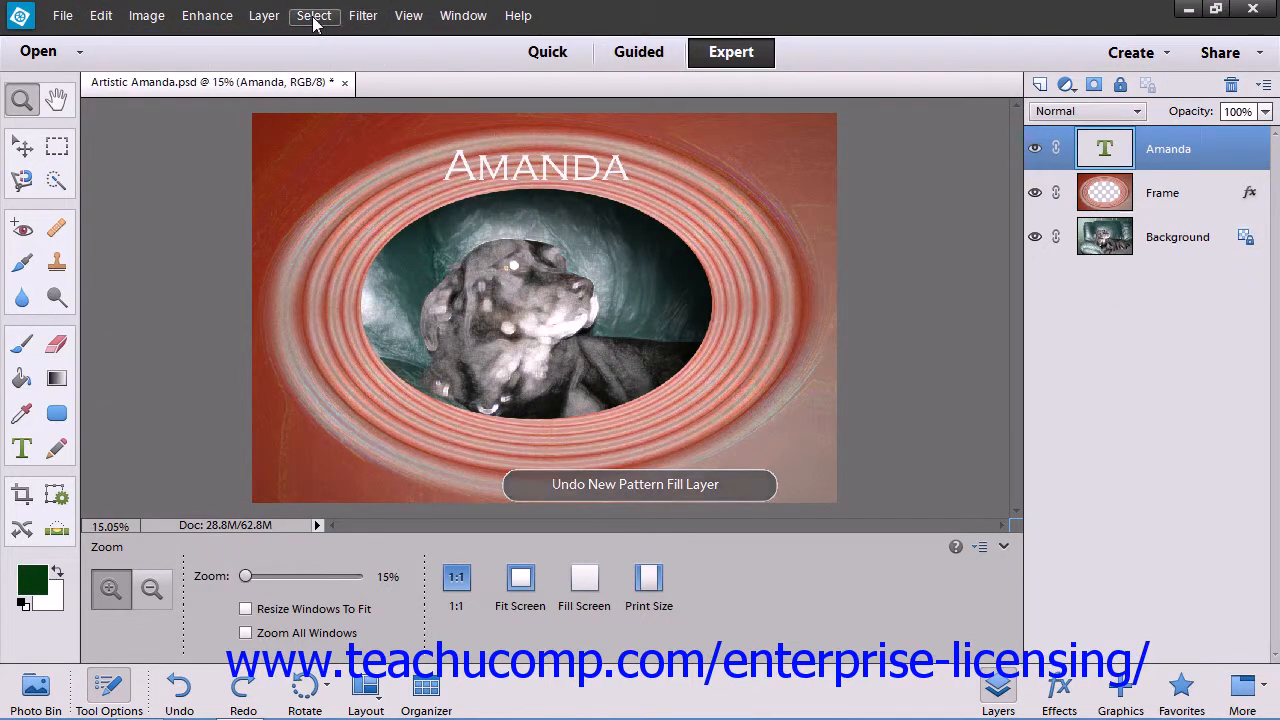
Add a Levels adjustment layer above the text layer and raise its black output level to 58.
{"action": "left_click", "coordinate": [270, 20]}
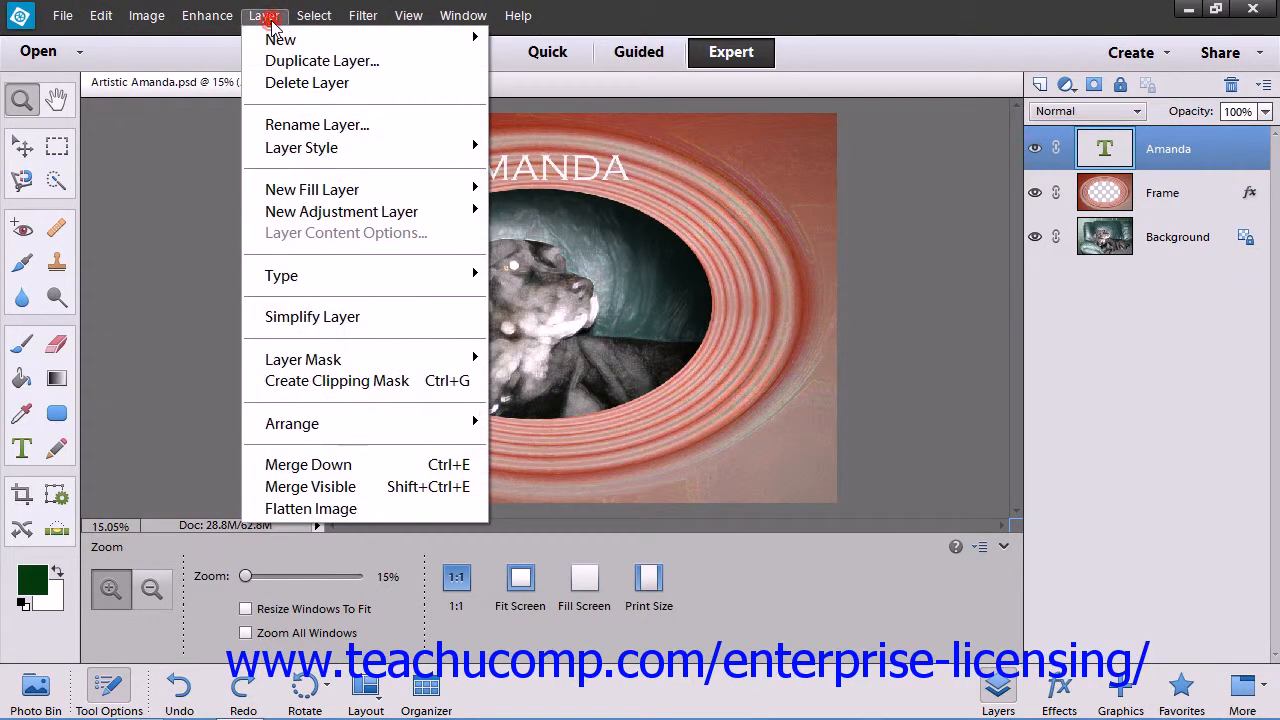
{"action": "mouse_move", "coordinate": [440, 218]}
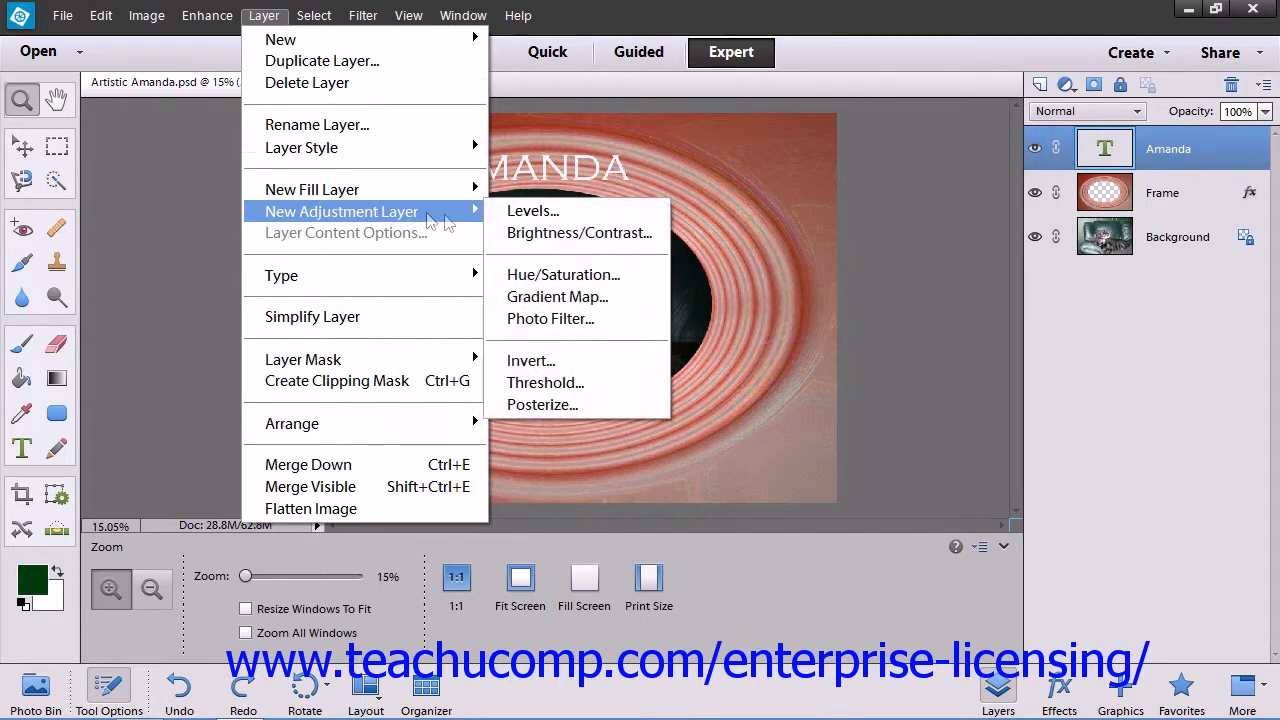
{"action": "left_click", "coordinate": [527, 215]}
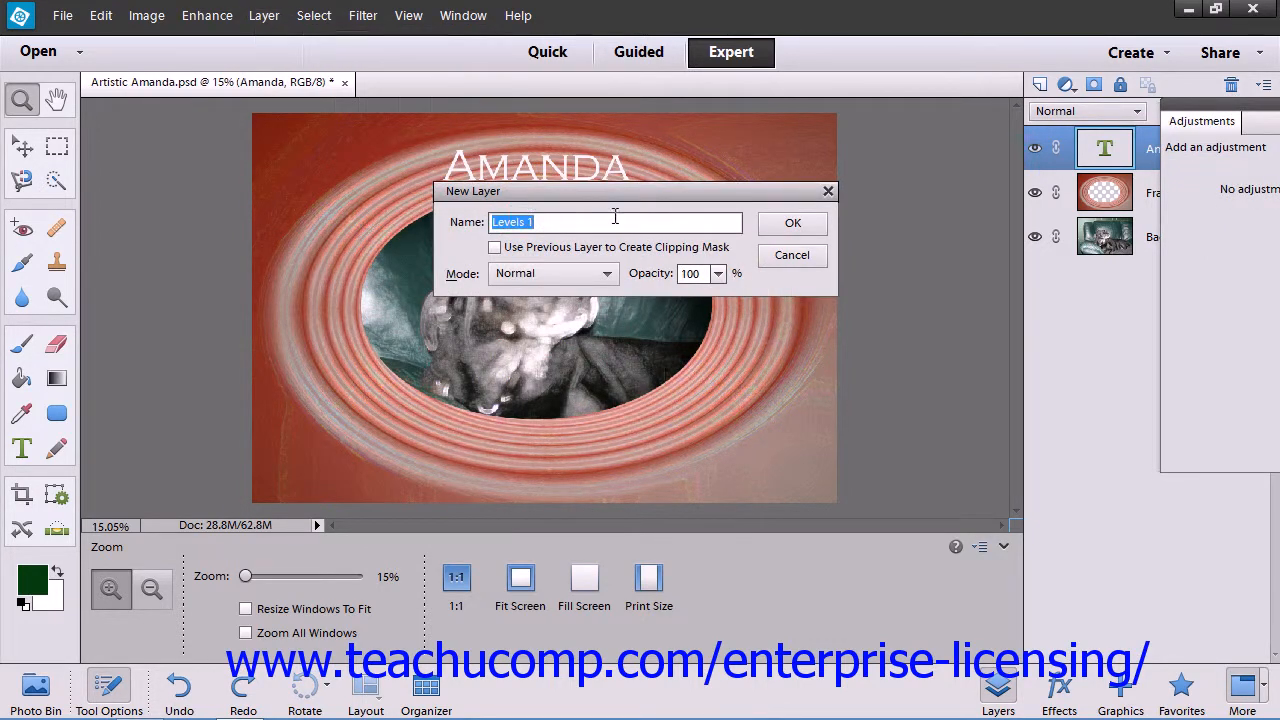
{"action": "left_click", "coordinate": [791, 222]}
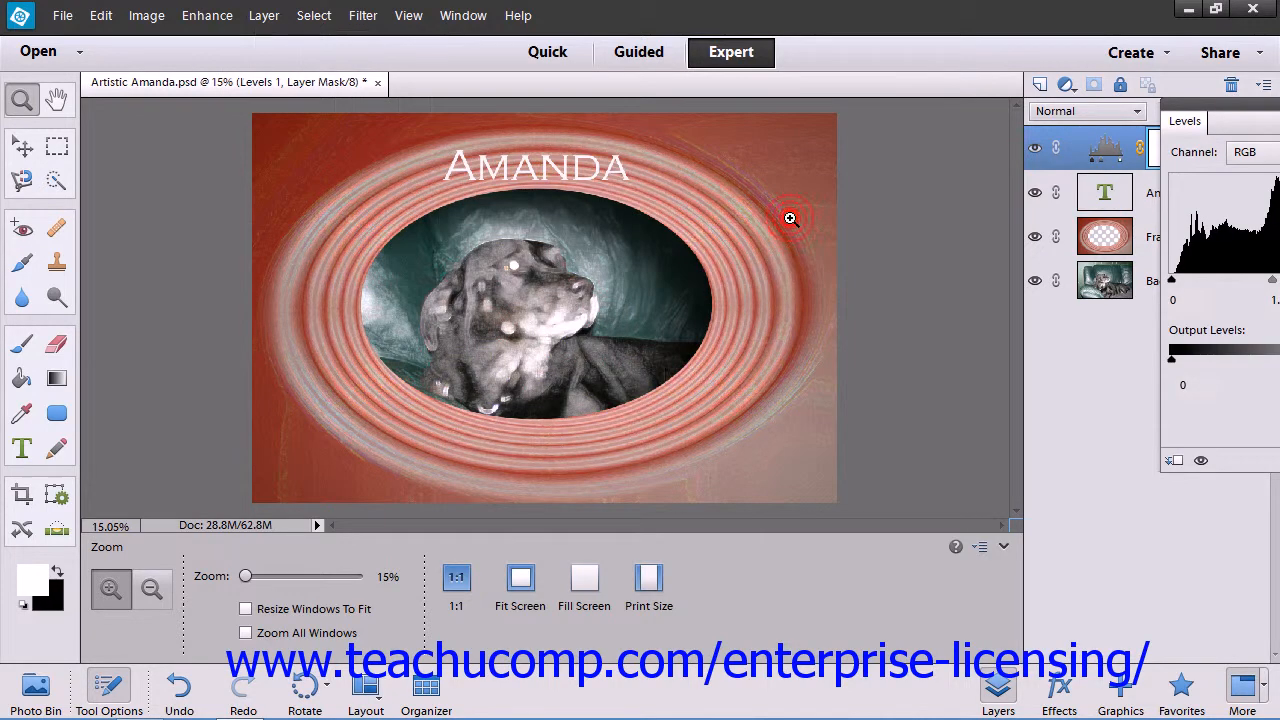
{"action": "left_click_drag", "start_coordinate": [1190, 120], "coordinate": [760, 114]}
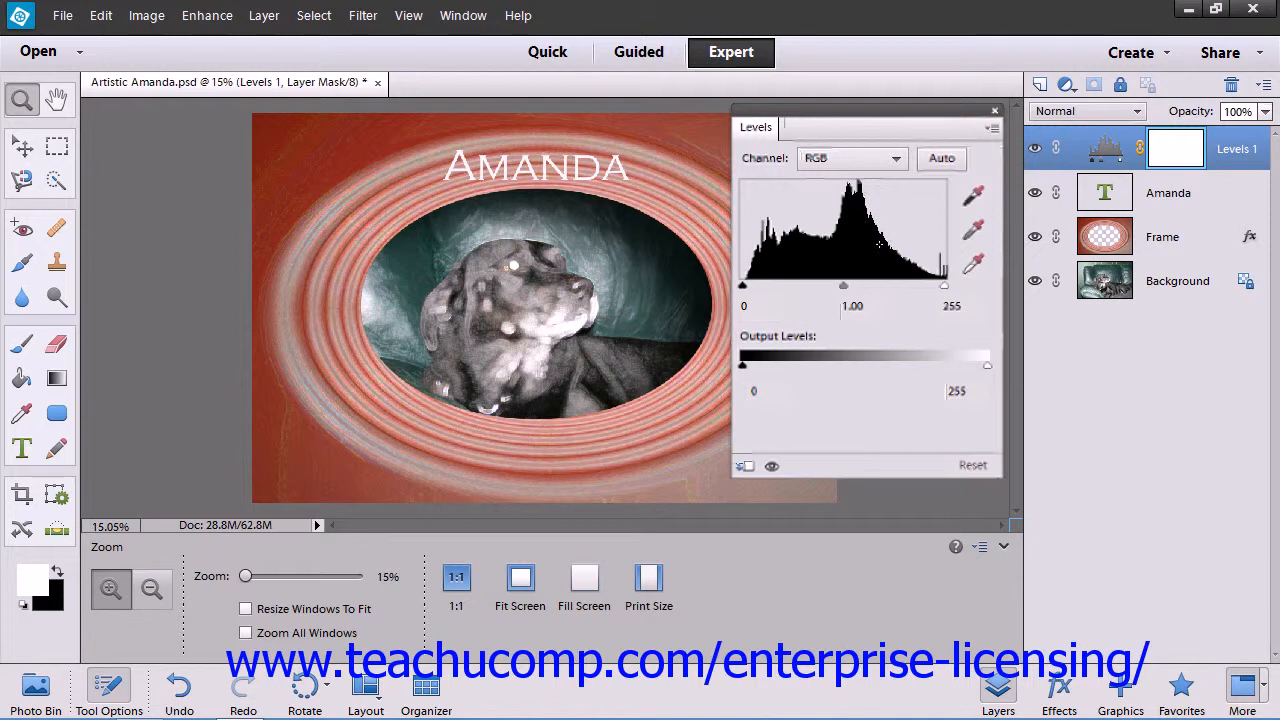
{"action": "left_click_drag", "start_coordinate": [743, 367], "coordinate": [798, 367]}
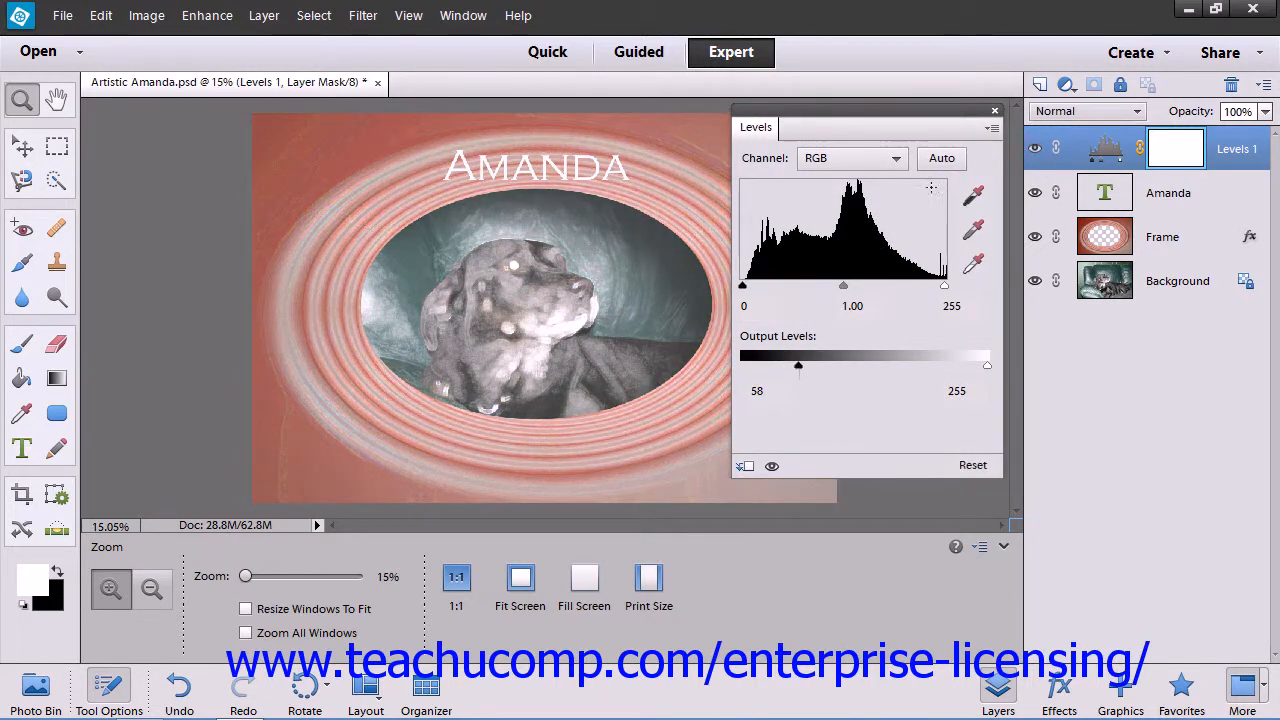
{"action": "left_click", "coordinate": [995, 110]}
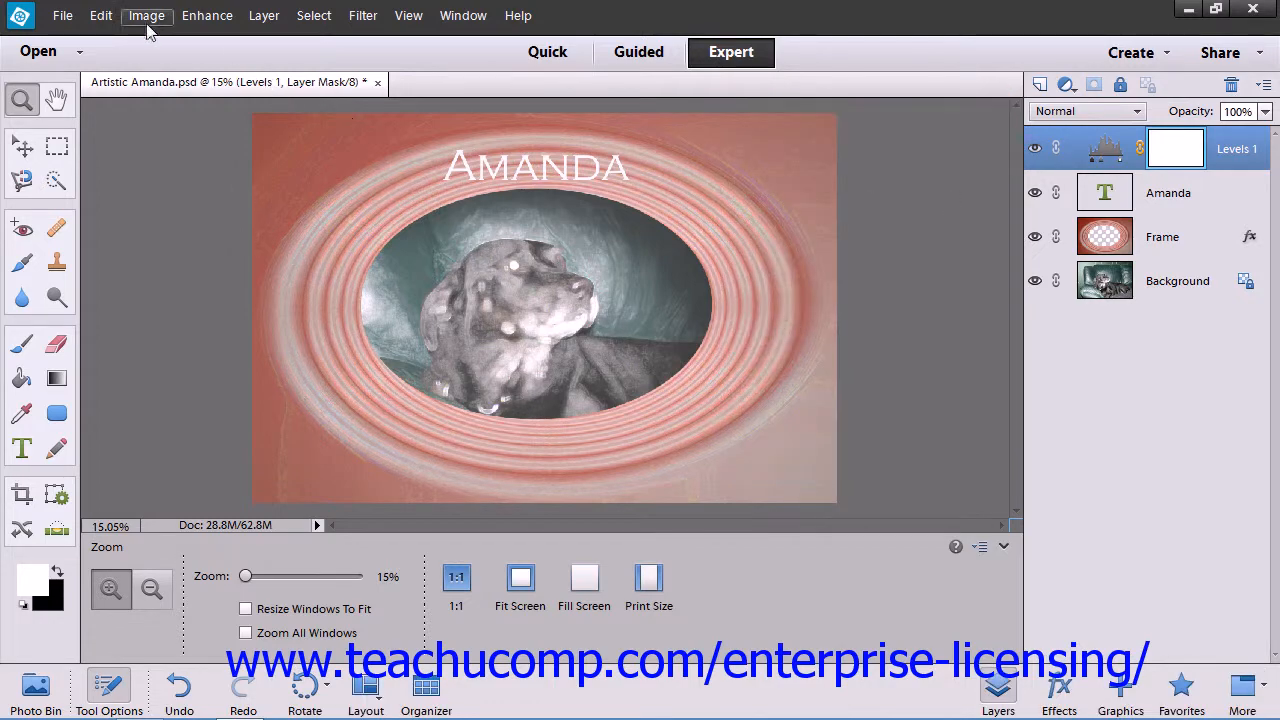
Undo the output level change and the creation of the Levels adjustment layer.
{"action": "left_click", "coordinate": [104, 16]}
{"action": "left_click", "coordinate": [112, 38]}
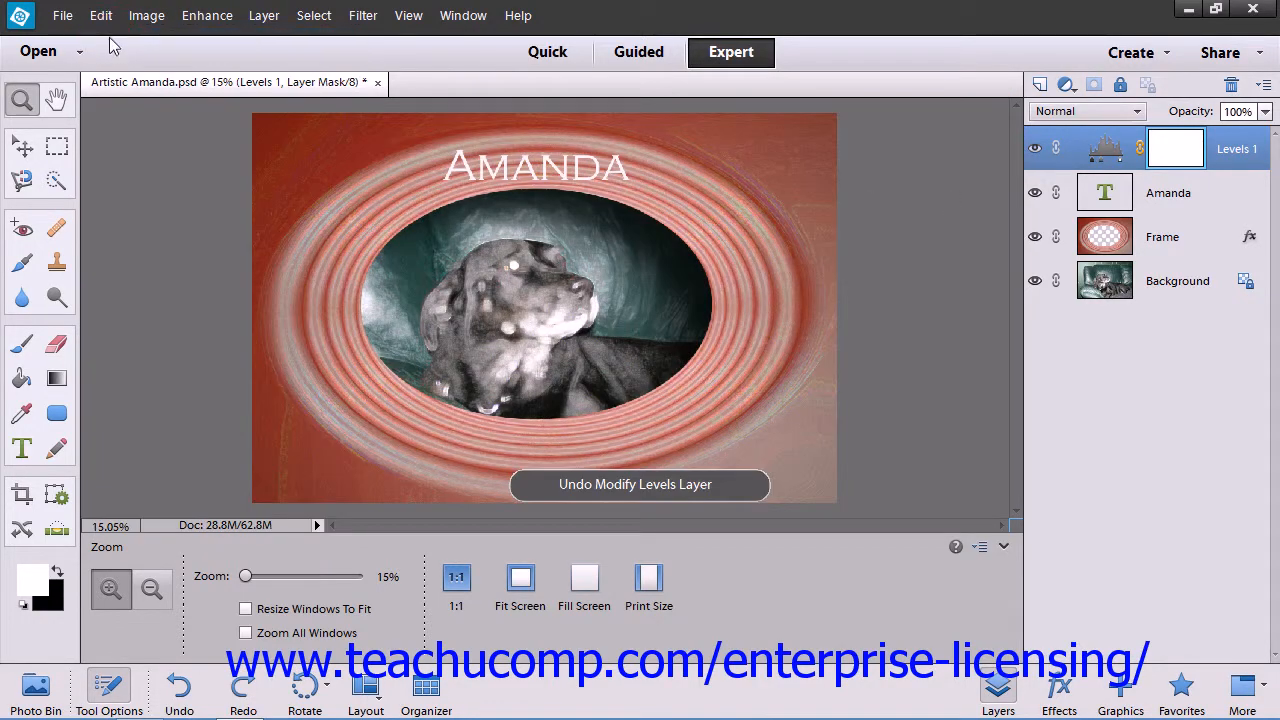
{"action": "left_click", "coordinate": [101, 15]}
{"action": "left_click", "coordinate": [112, 38]}
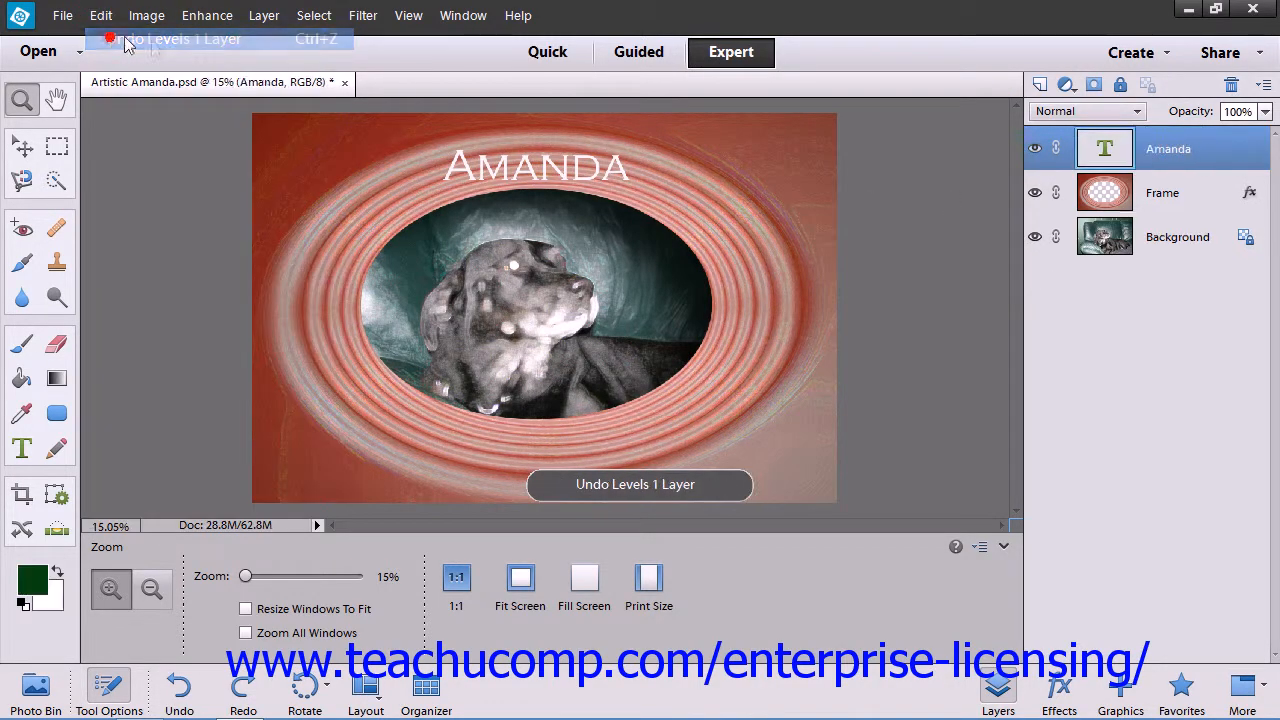
Add a Brightness/Contrast adjustment layer above the text layer with the brightness set to 35.
{"action": "left_click", "coordinate": [264, 15]}
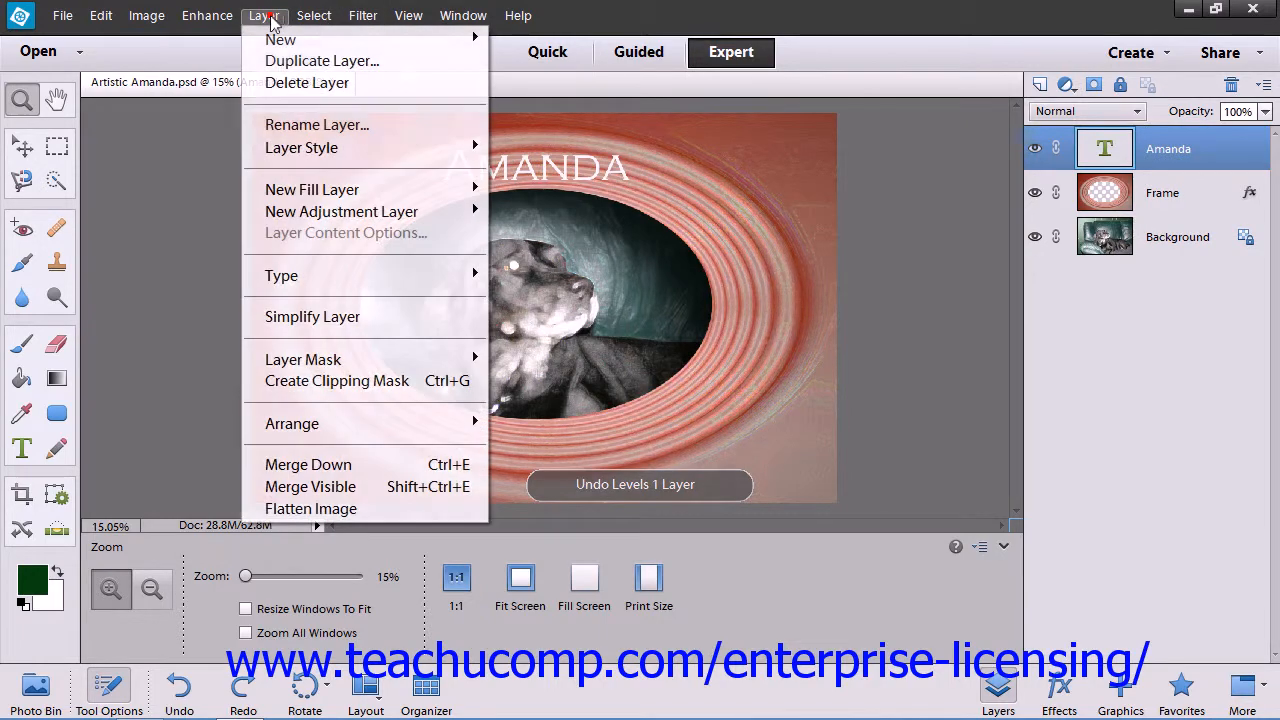
{"action": "mouse_move", "coordinate": [415, 211]}
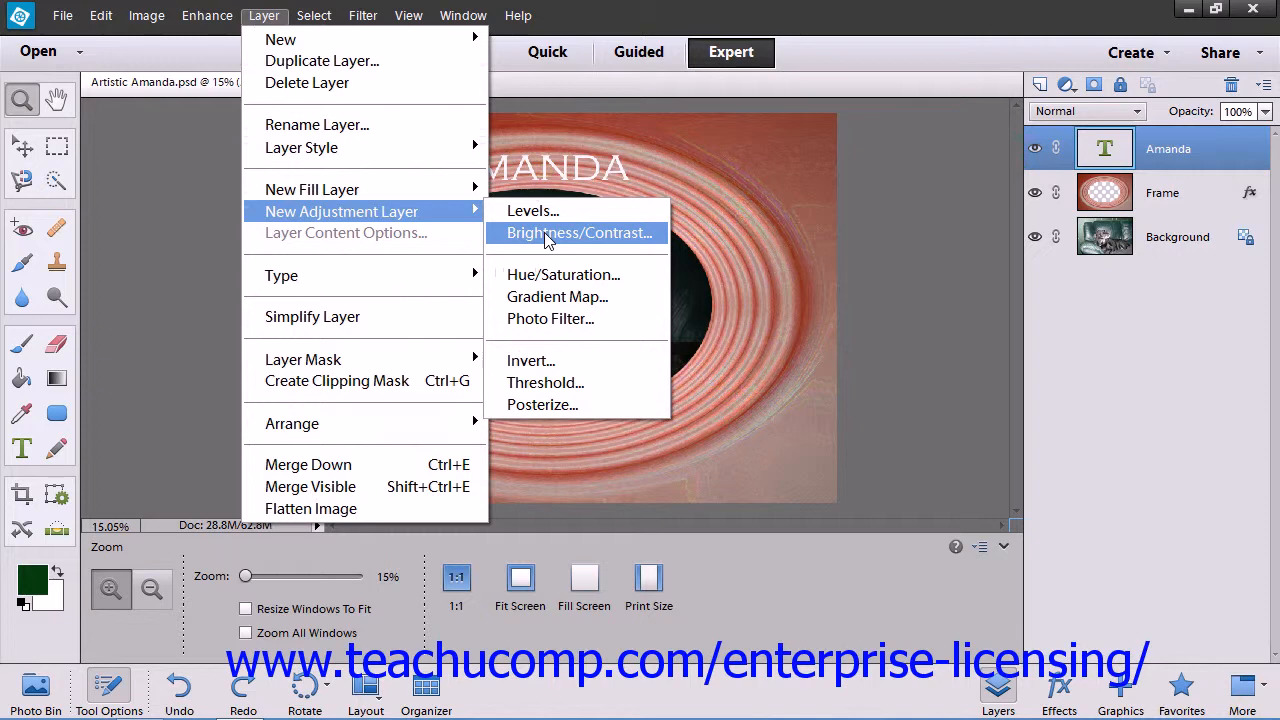
{"action": "left_click", "coordinate": [545, 238]}
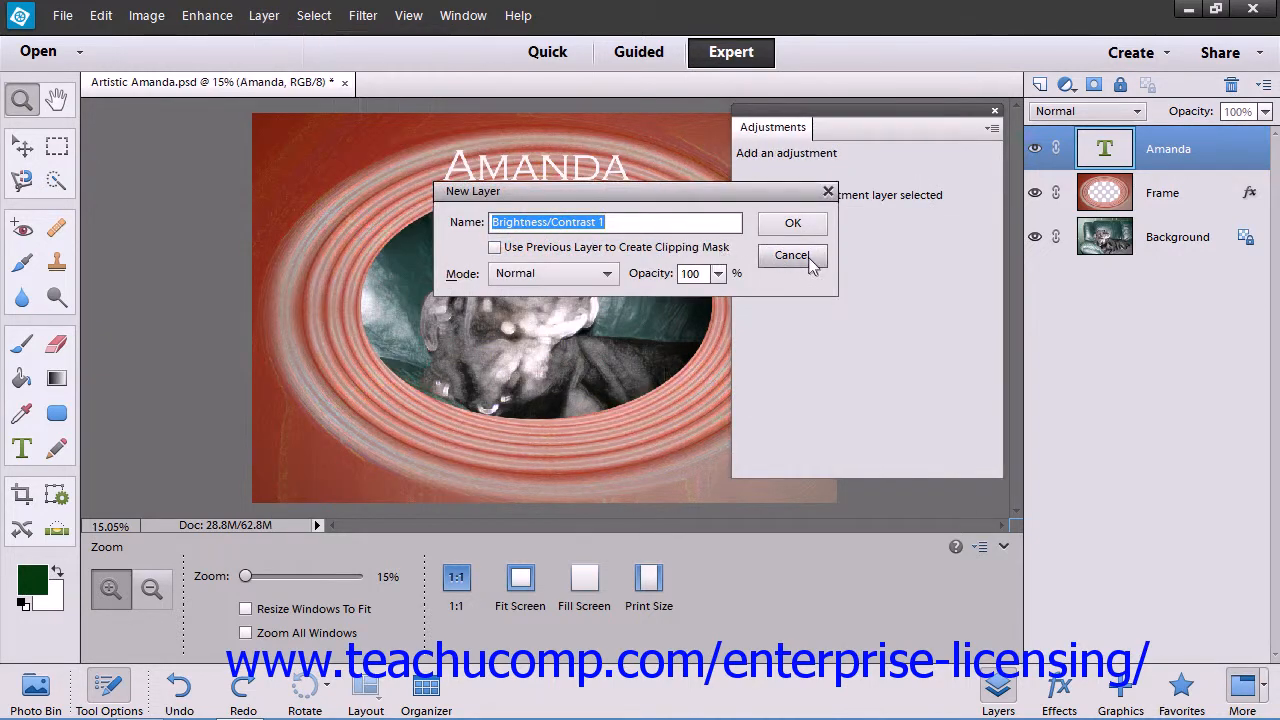
{"action": "left_click", "coordinate": [793, 224]}
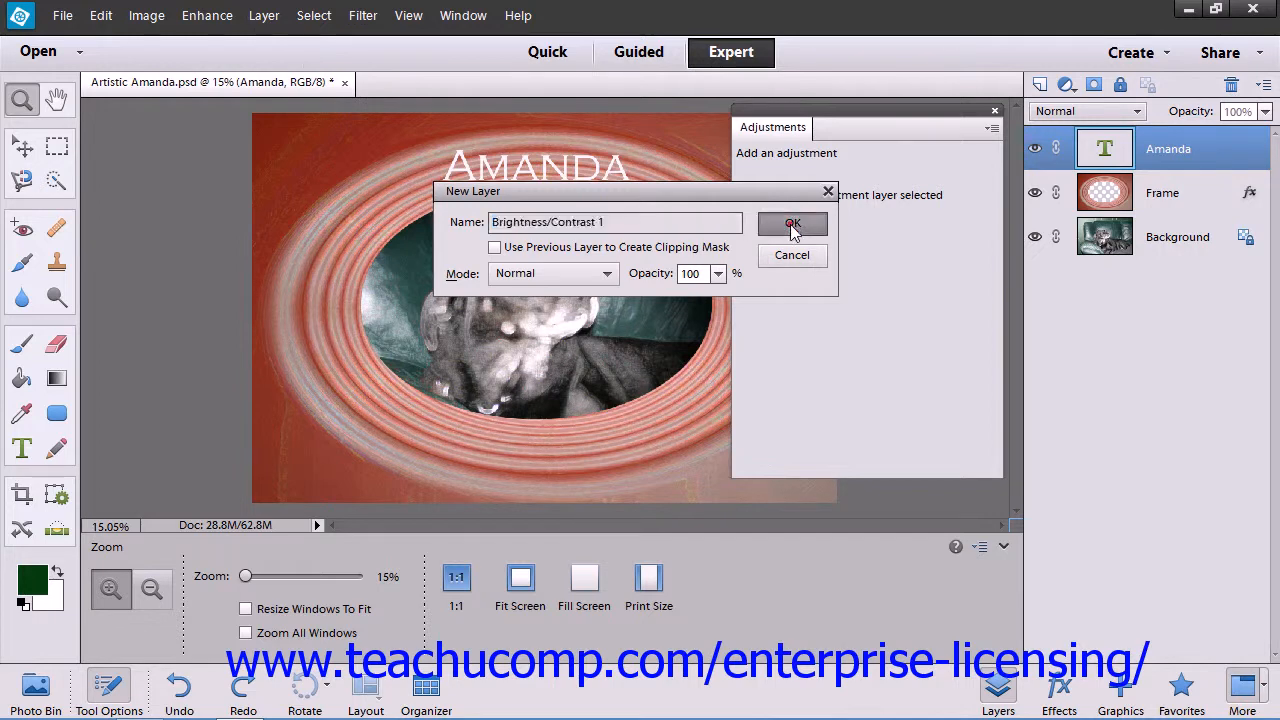
{"action": "left_click_drag", "start_coordinate": [884, 176], "coordinate": [895, 177]}
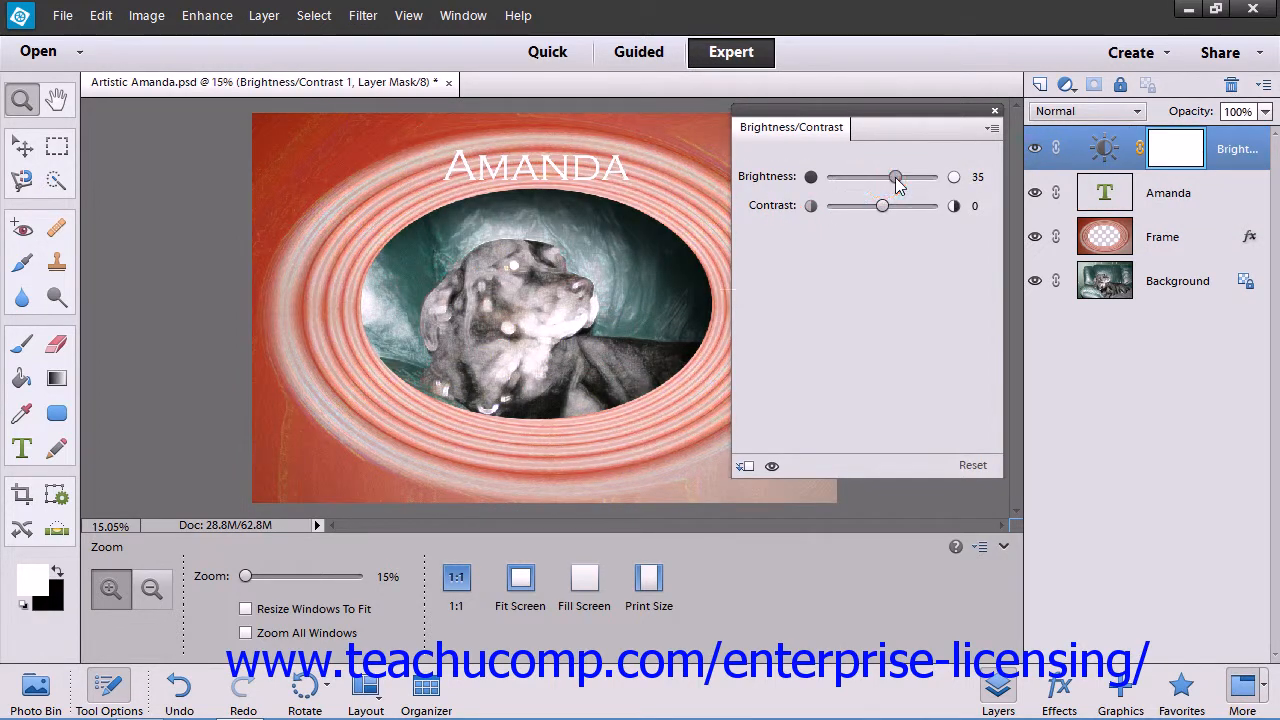
{"action": "left_click", "coordinate": [995, 110]}
Undo the brightness change and the creation of the Brightness/Contrast adjustment layer.
{"action": "left_click", "coordinate": [100, 15]}
{"action": "left_click", "coordinate": [112, 33]}
{"action": "left_click", "coordinate": [100, 15]}
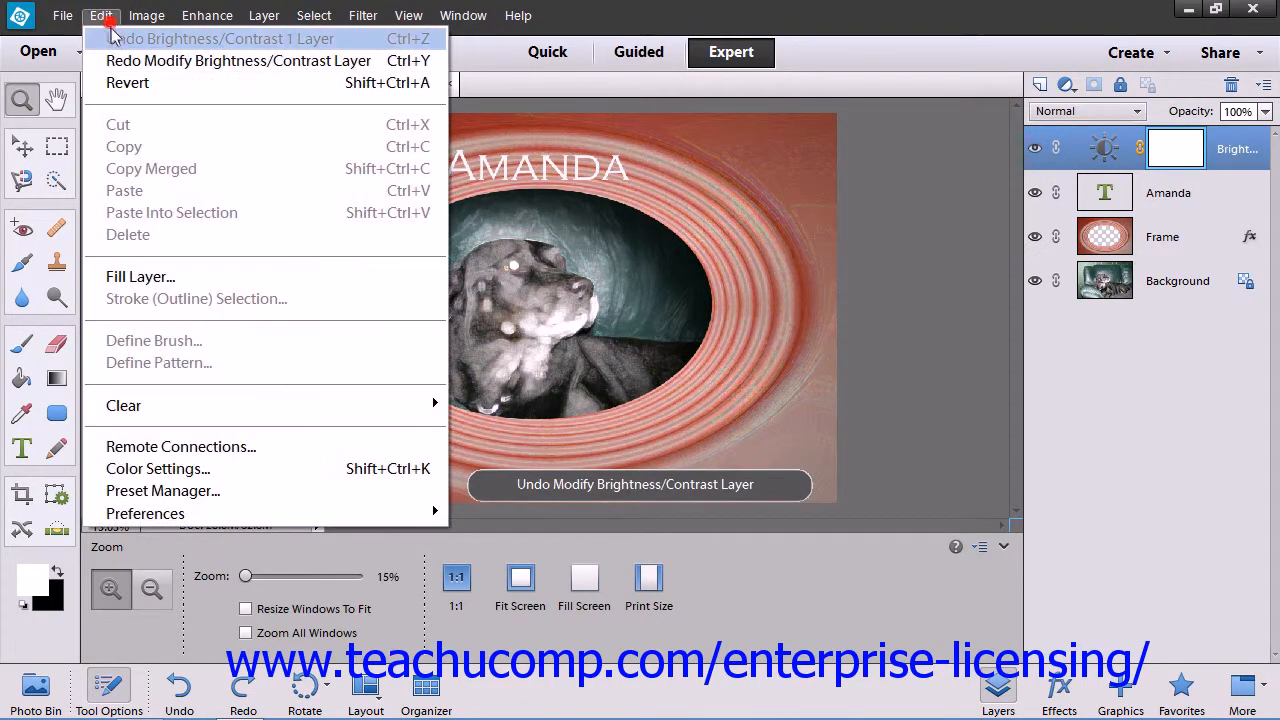
{"action": "left_click", "coordinate": [112, 37]}
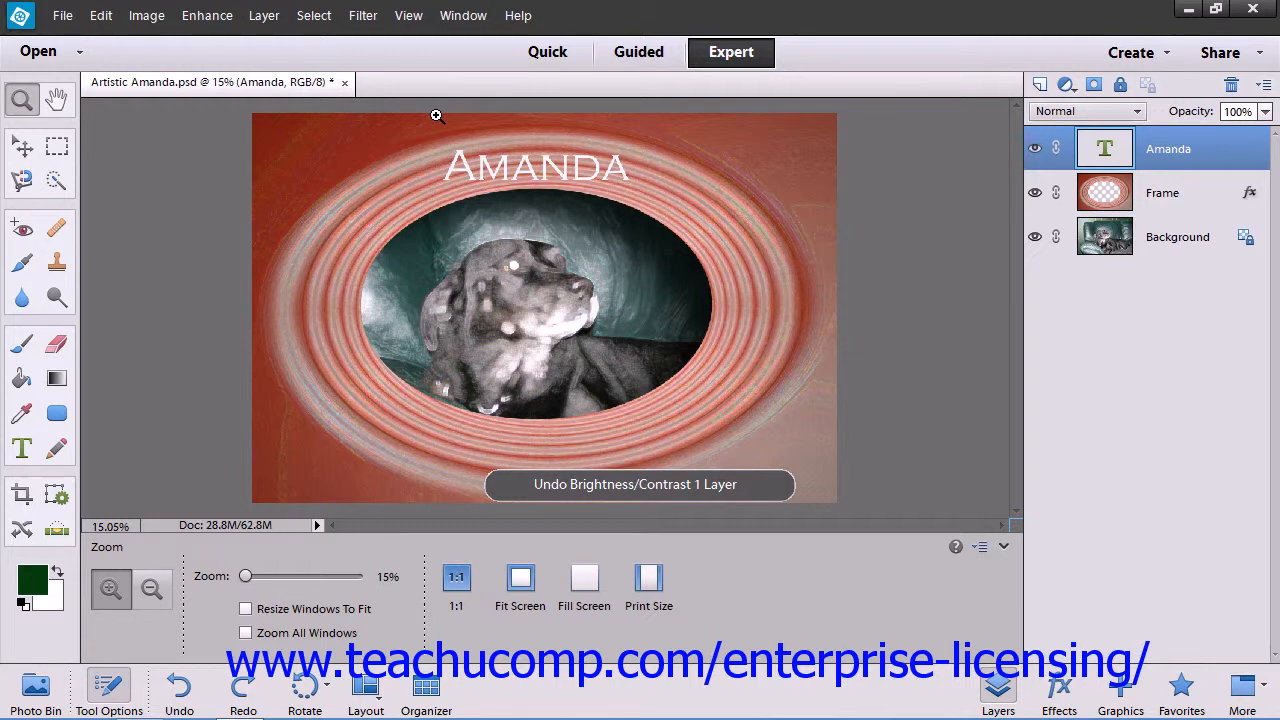
Add a Hue/Saturation adjustment layer above the text layer with the master hue at +32 and saturation at -29.
{"action": "left_click", "coordinate": [280, 14]}
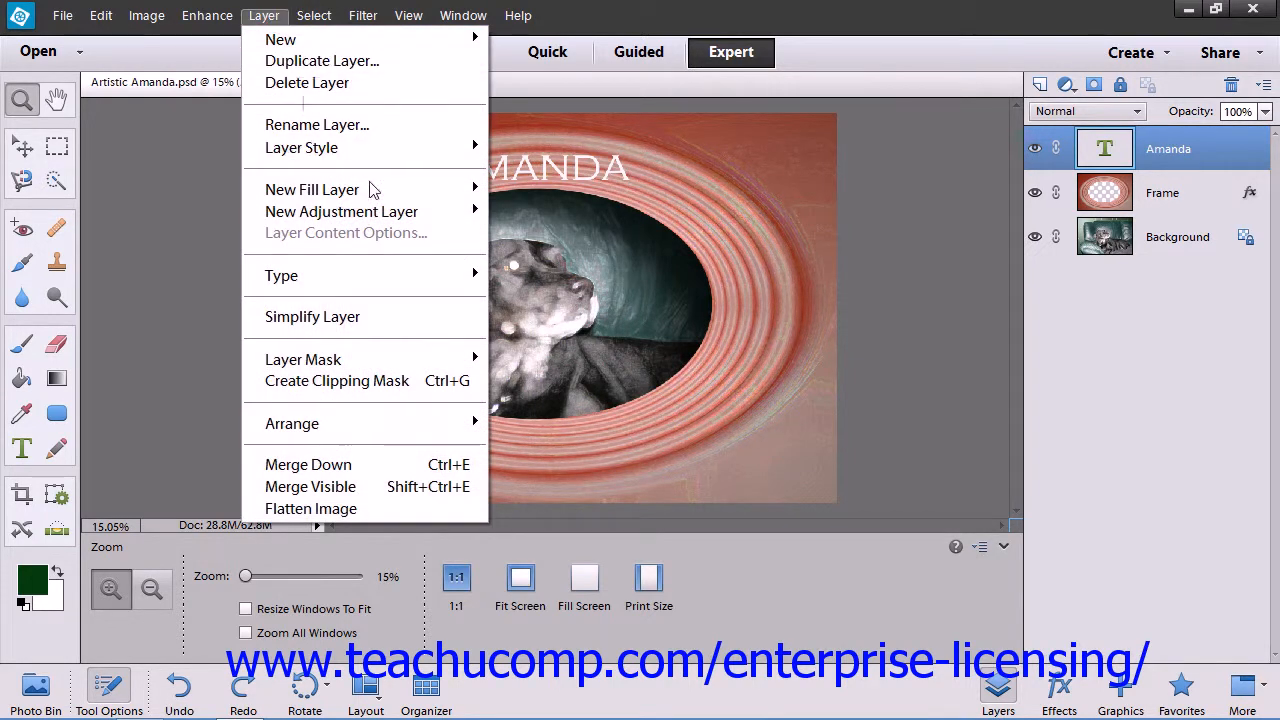
{"action": "mouse_move", "coordinate": [430, 214]}
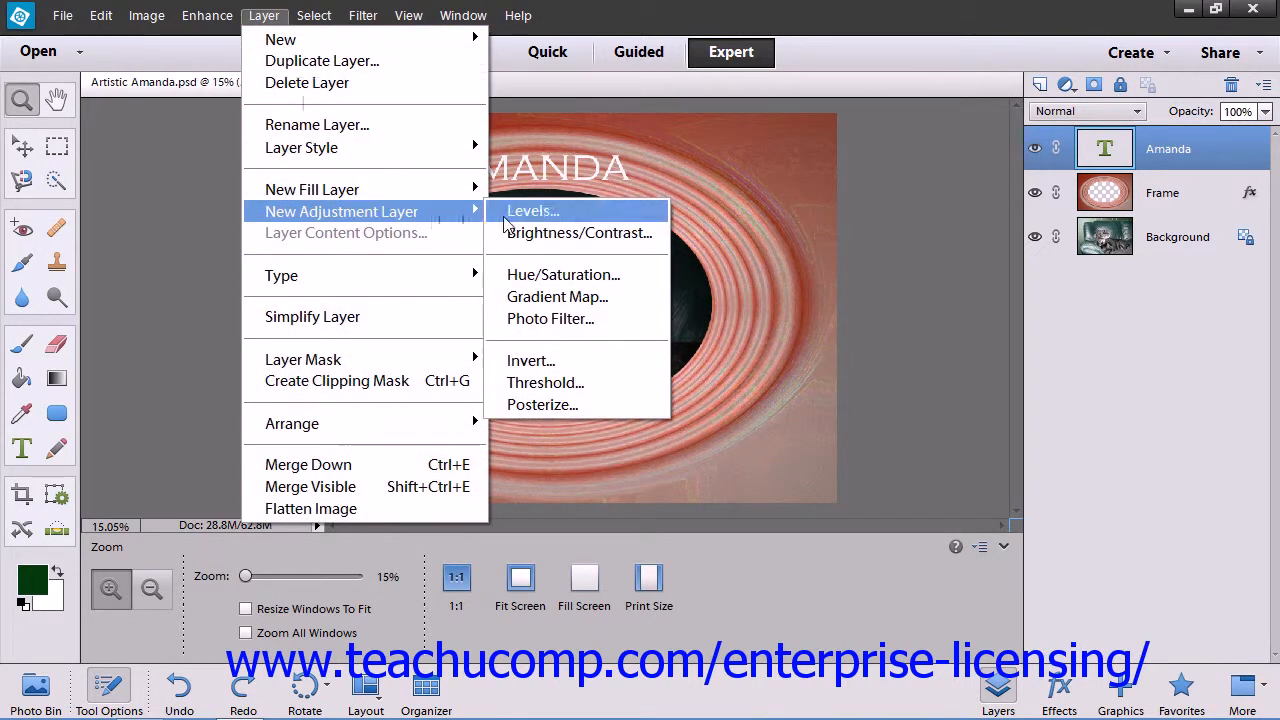
{"action": "left_click", "coordinate": [567, 278]}
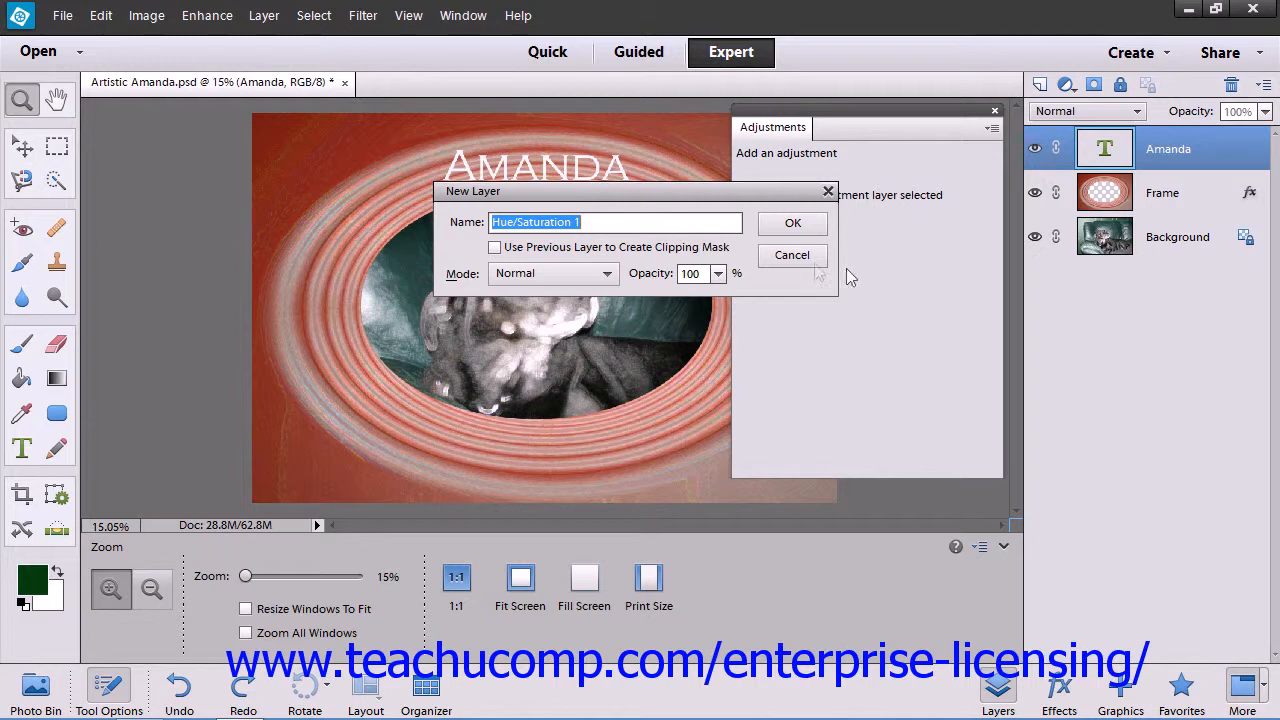
{"action": "left_click", "coordinate": [792, 222]}
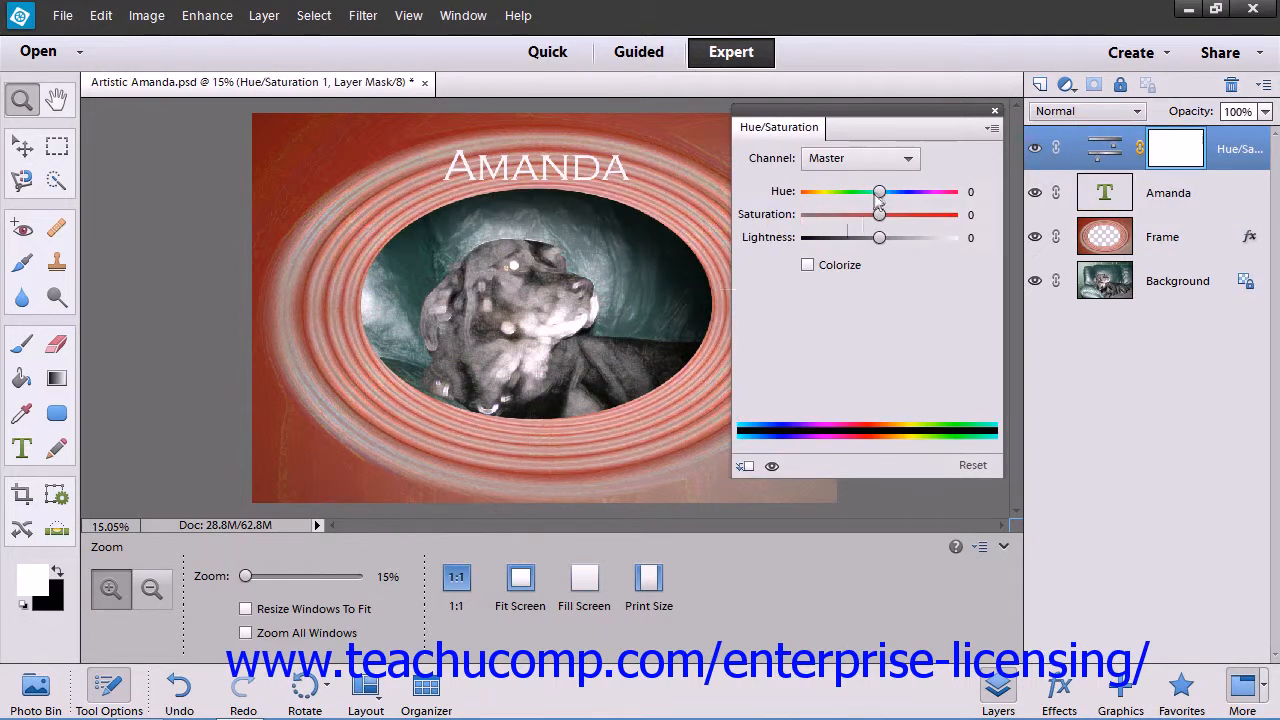
{"action": "mouse_move", "coordinate": [879, 197]}
{"action": "left_mouse_down"}
{"action": "mouse_move", "coordinate": [908, 199]}
{"action": "mouse_move", "coordinate": [862, 216]}
{"action": "left_mouse_up"}
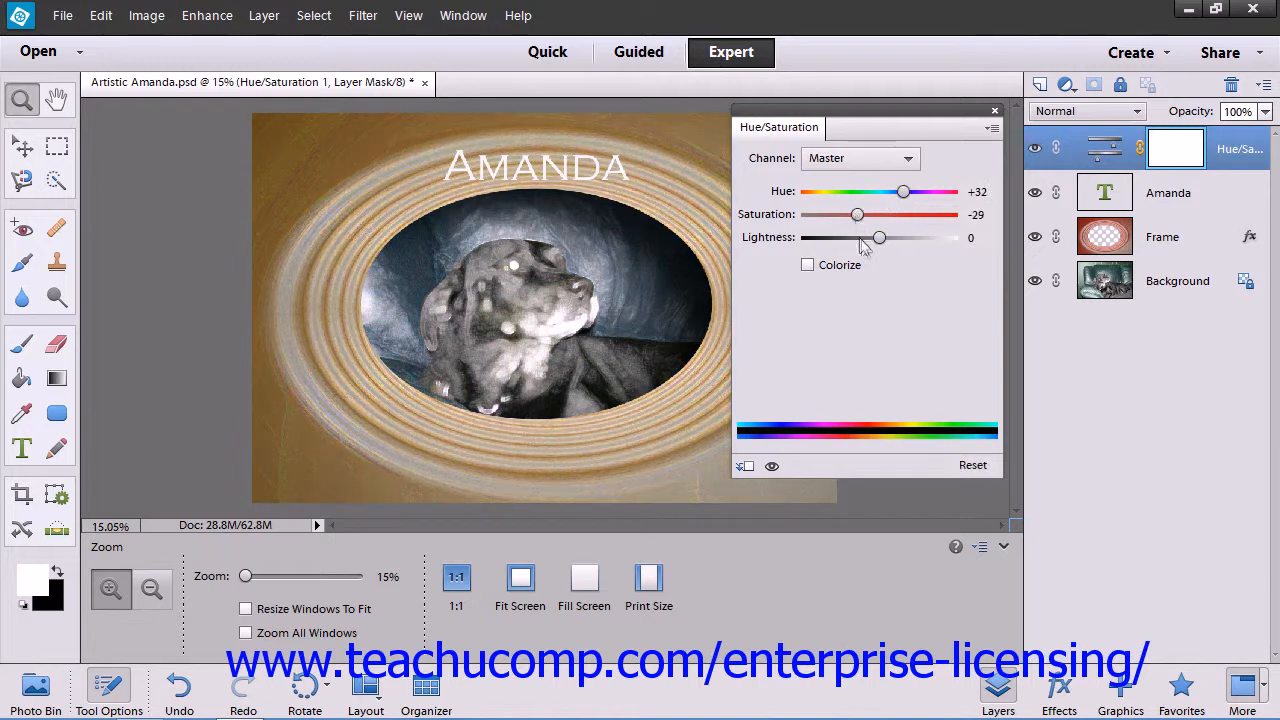
Set the hue of the Reds channel to +18 in the Hue/Saturation layer and close its settings.
{"action": "left_click", "coordinate": [910, 158]}
{"action": "left_click", "coordinate": [883, 210]}
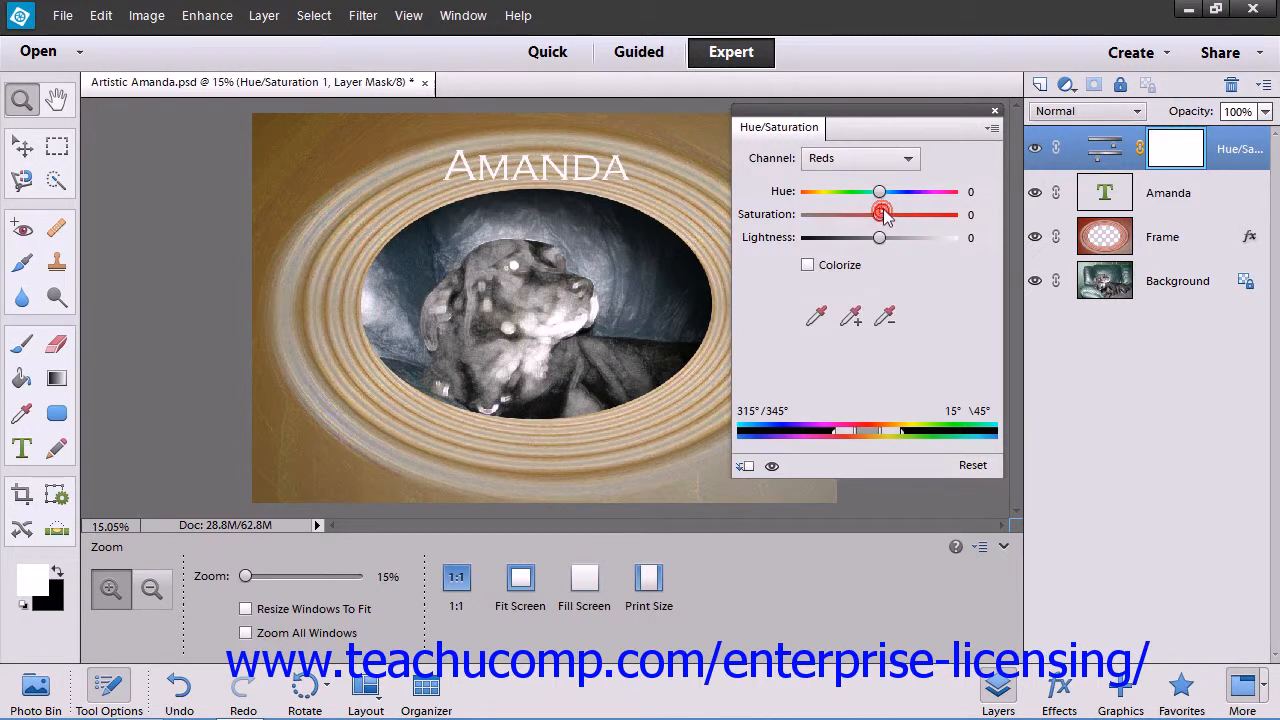
{"action": "left_click_drag", "start_coordinate": [880, 192], "coordinate": [886, 191]}
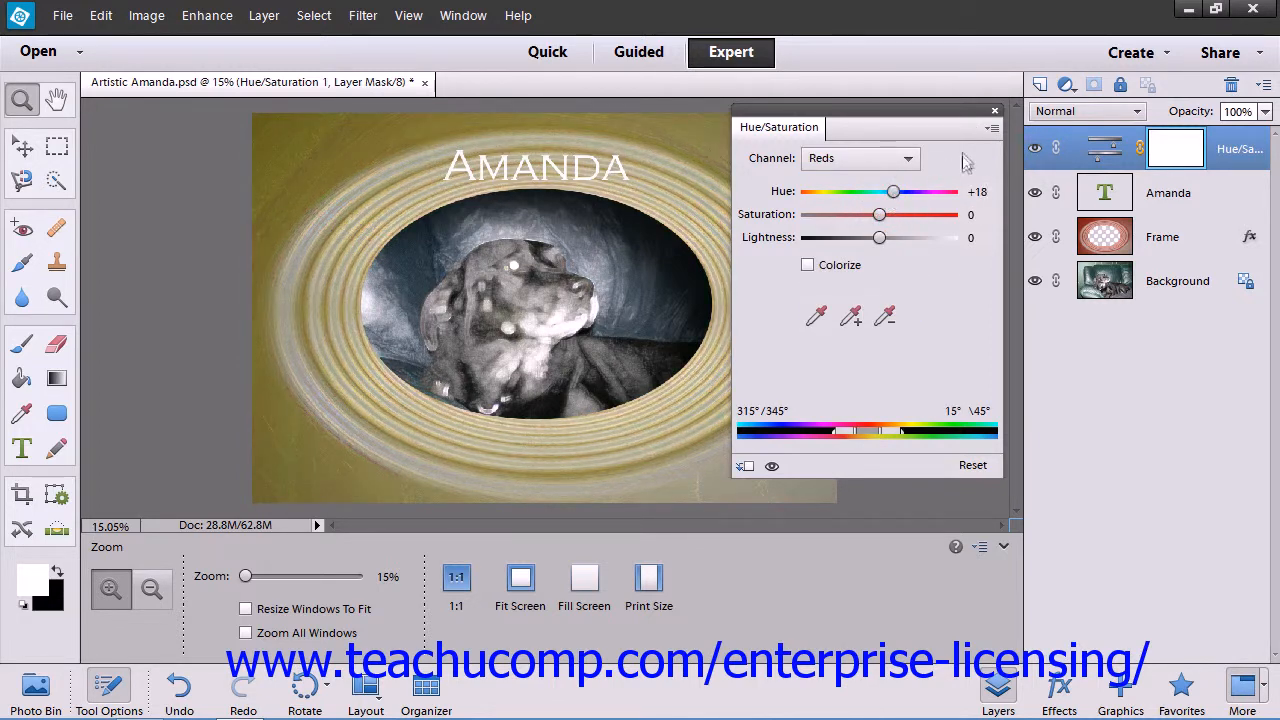
{"action": "left_click", "coordinate": [995, 110]}
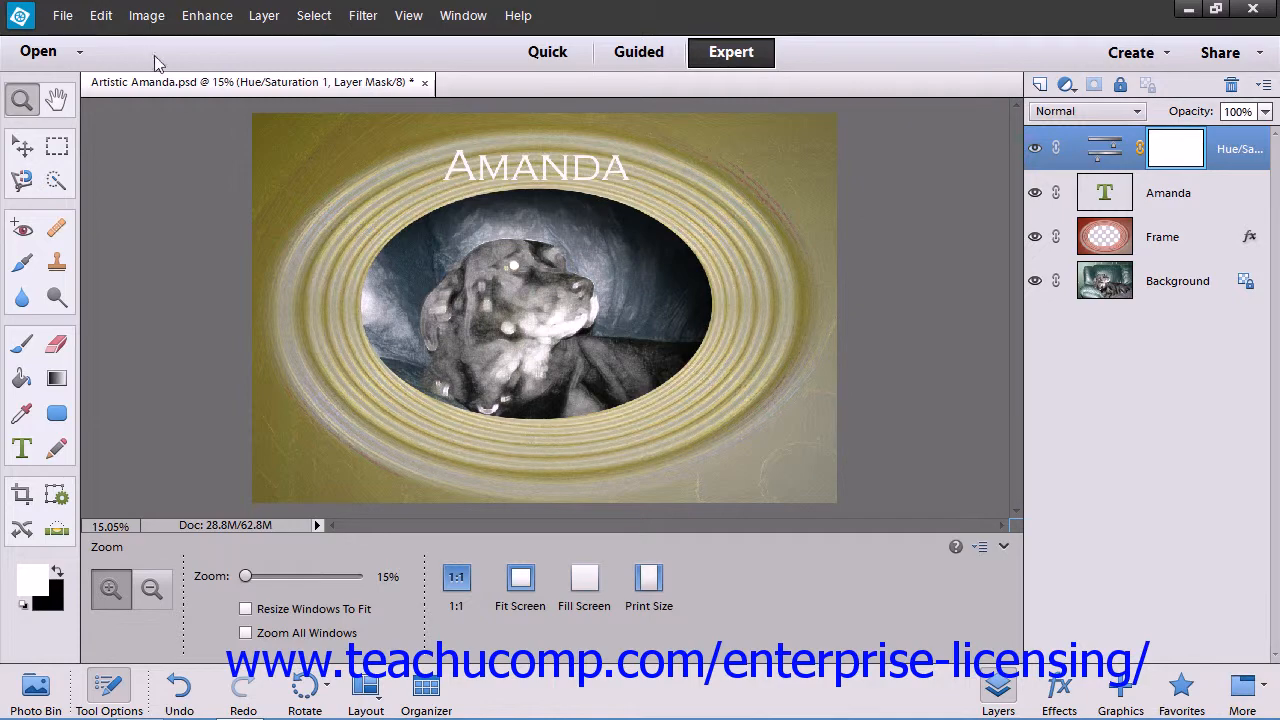
Undo the hue and saturation changes and the creation of the Hue/Saturation adjustment layer.
{"action": "left_click", "coordinate": [100, 15]}
{"action": "left_click", "coordinate": [110, 38]}
{"action": "left_click", "coordinate": [100, 15]}
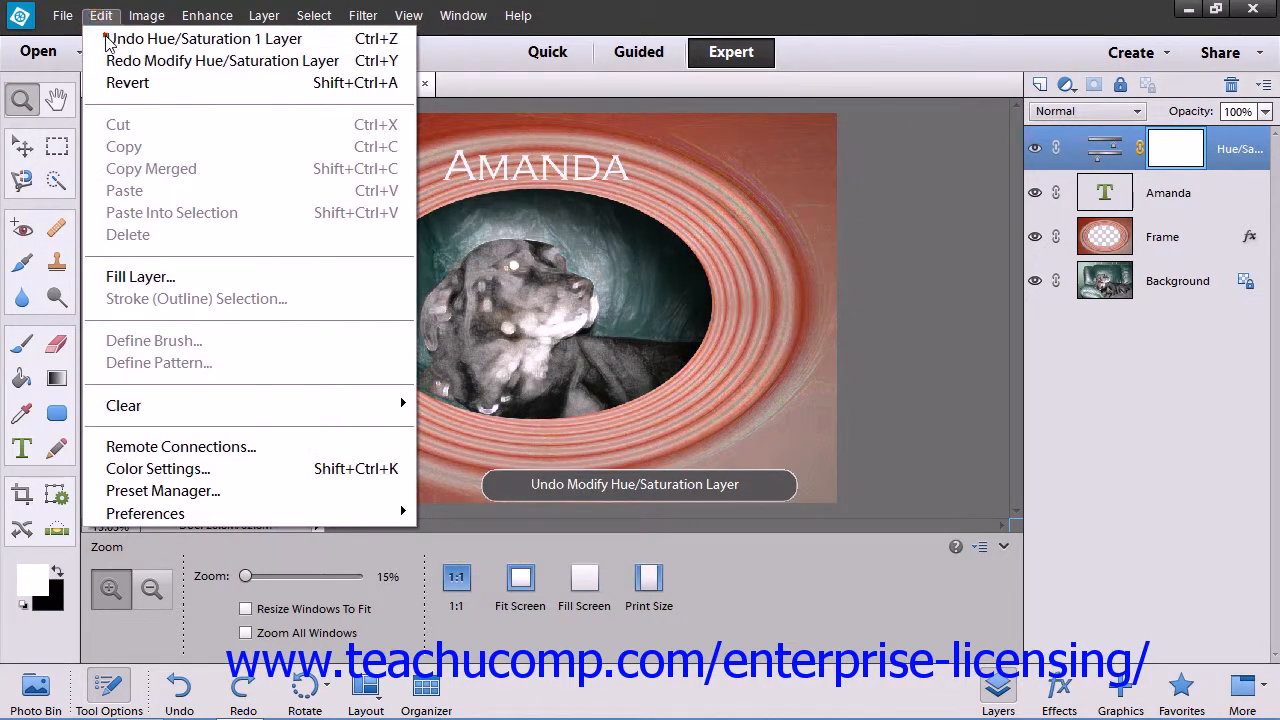
{"action": "left_click", "coordinate": [107, 38]}
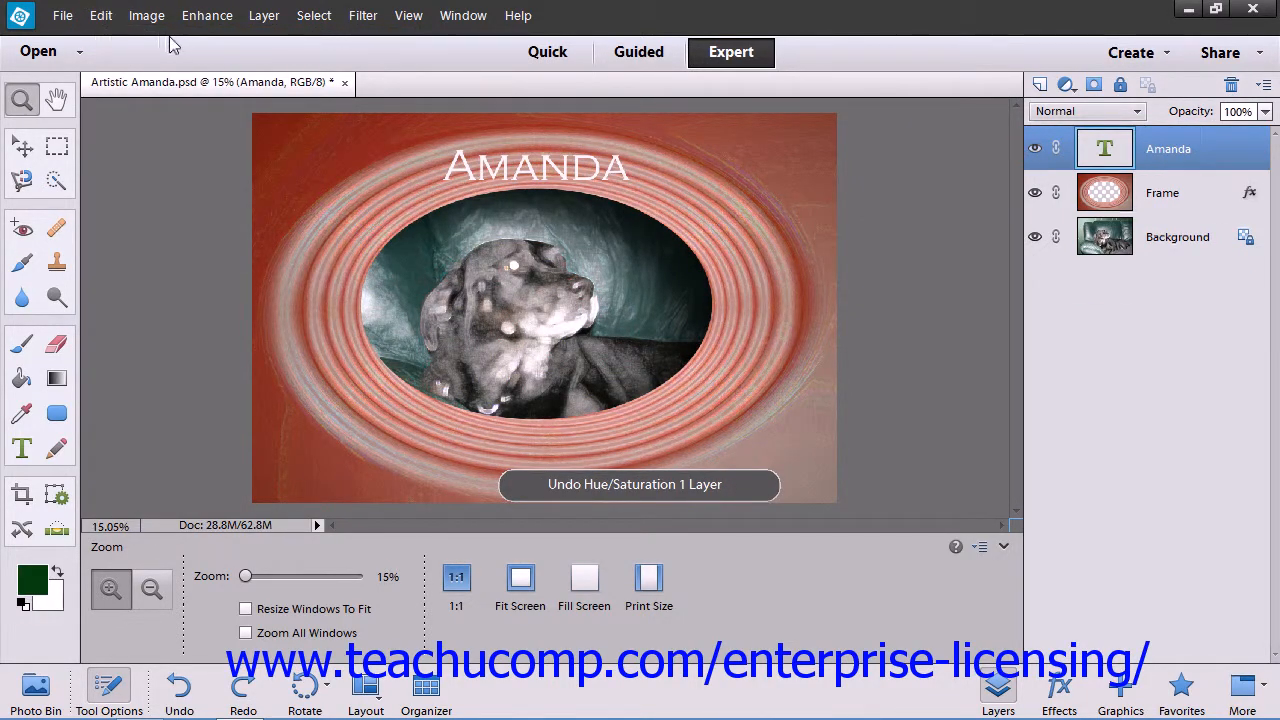
Try a Gradient Map adjustment layer above the text layer with the dark green to white gradient, and undo it.
{"action": "left_click", "coordinate": [302, 15]}
{"action": "mouse_move", "coordinate": [279, 17]}
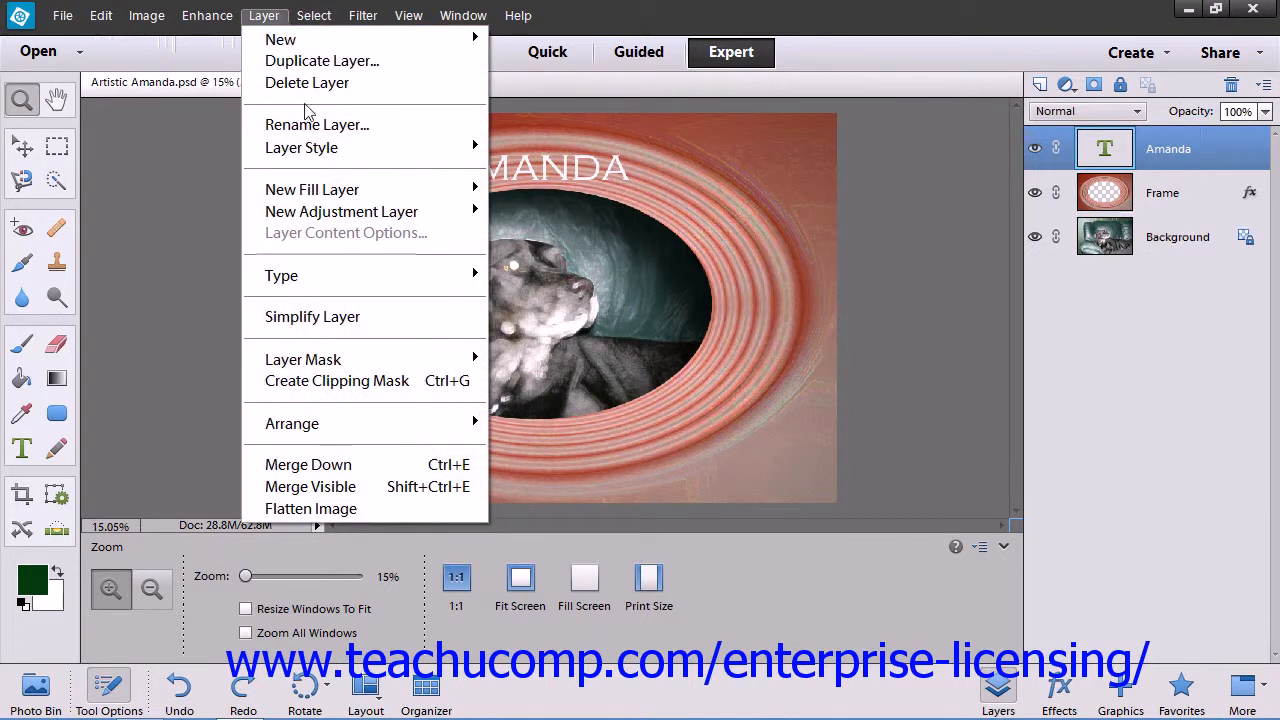
{"action": "mouse_move", "coordinate": [367, 221]}
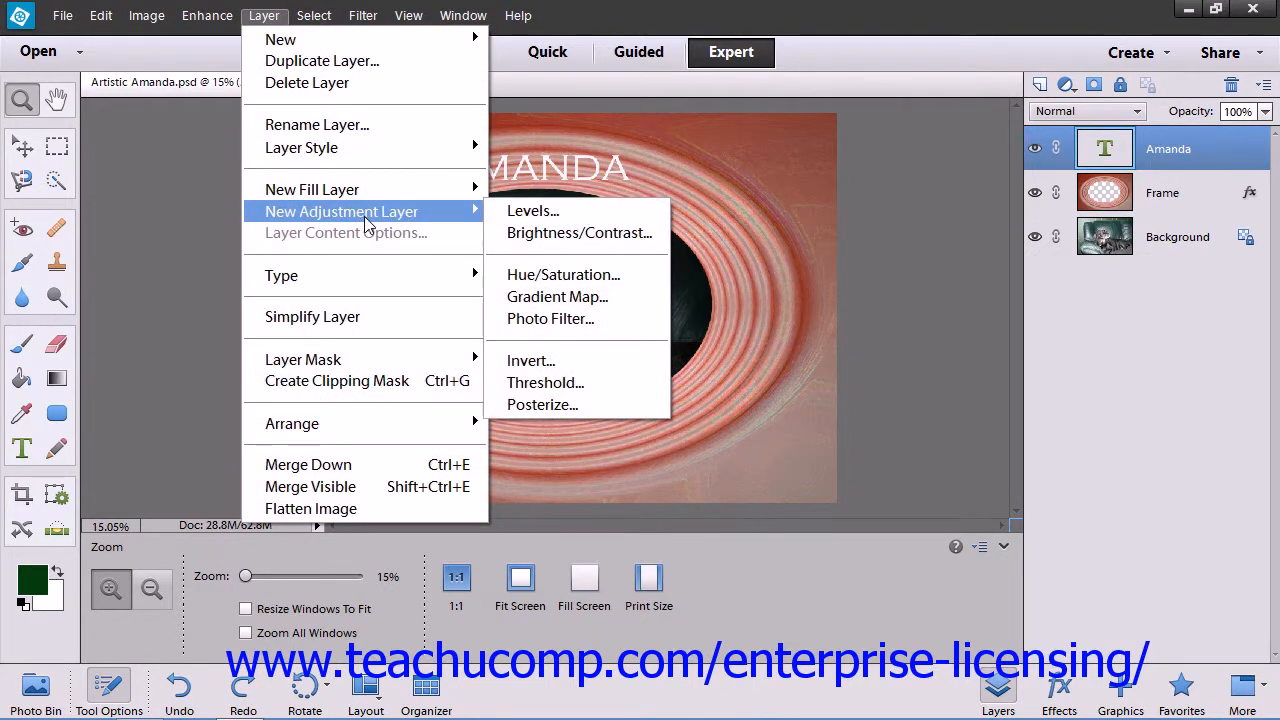
{"action": "left_click", "coordinate": [567, 297]}
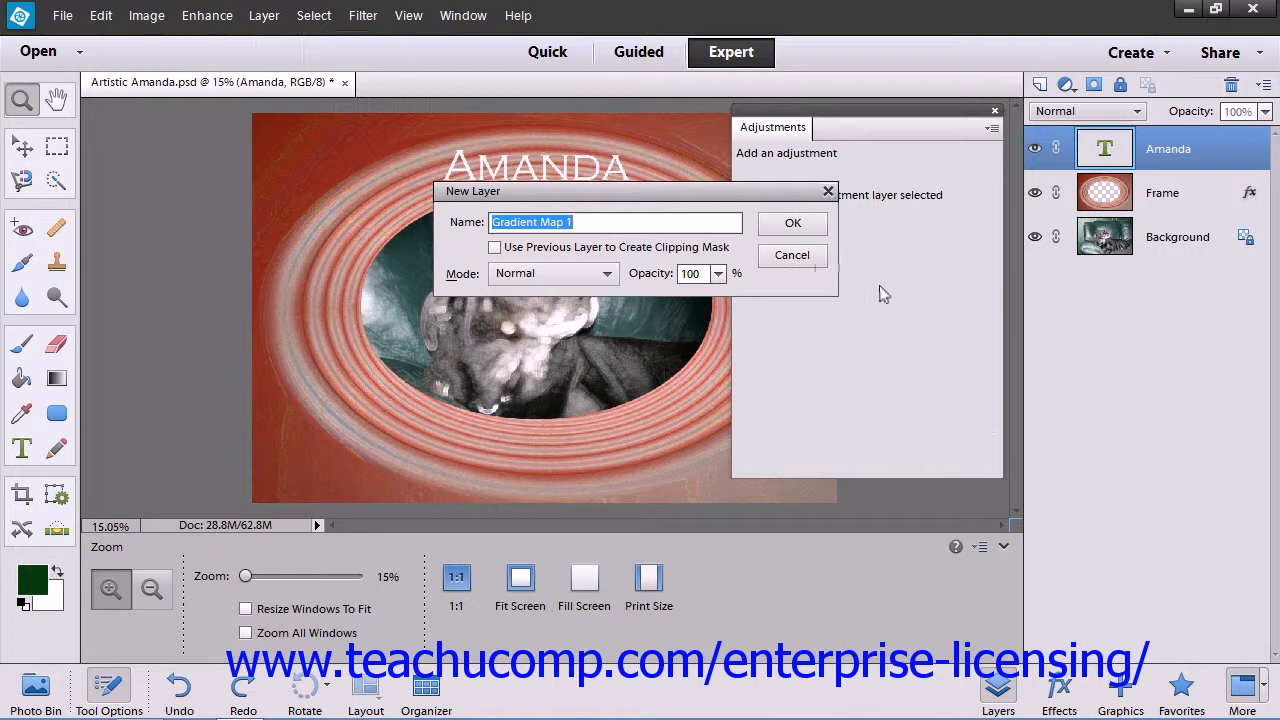
{"action": "left_click", "coordinate": [795, 223]}
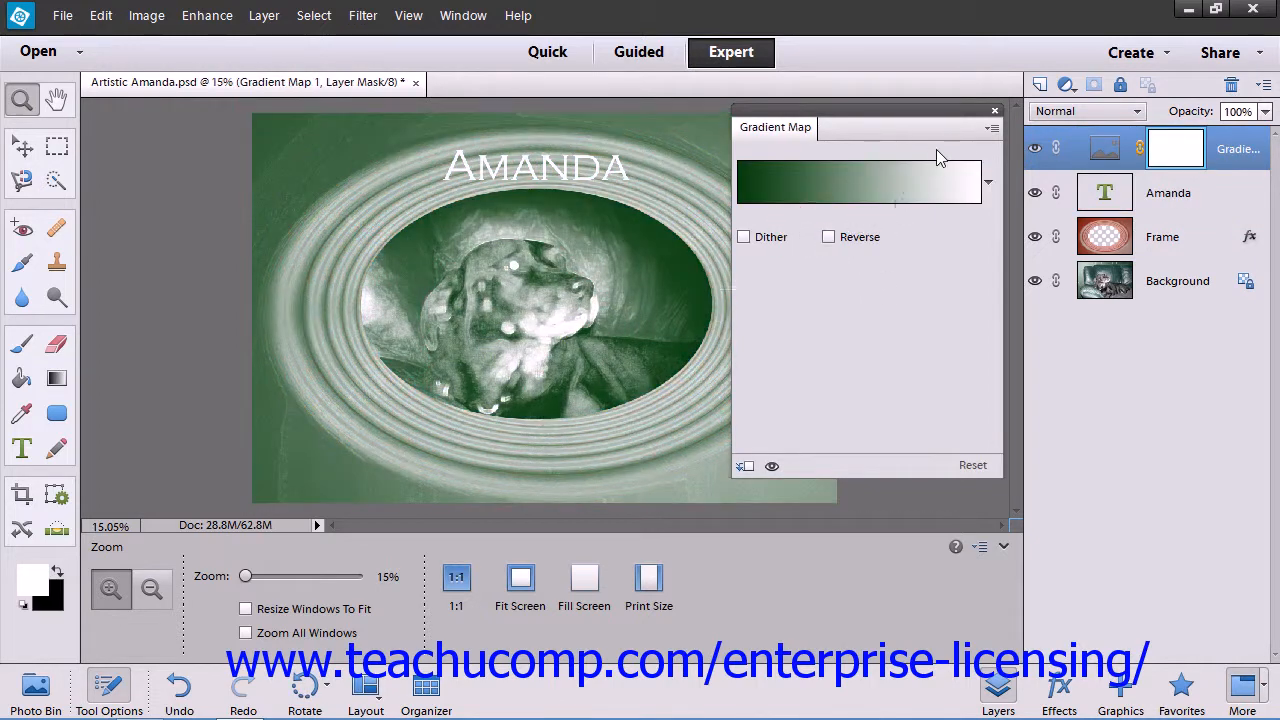
{"action": "left_click", "coordinate": [995, 110]}
{"action": "left_click", "coordinate": [101, 15]}
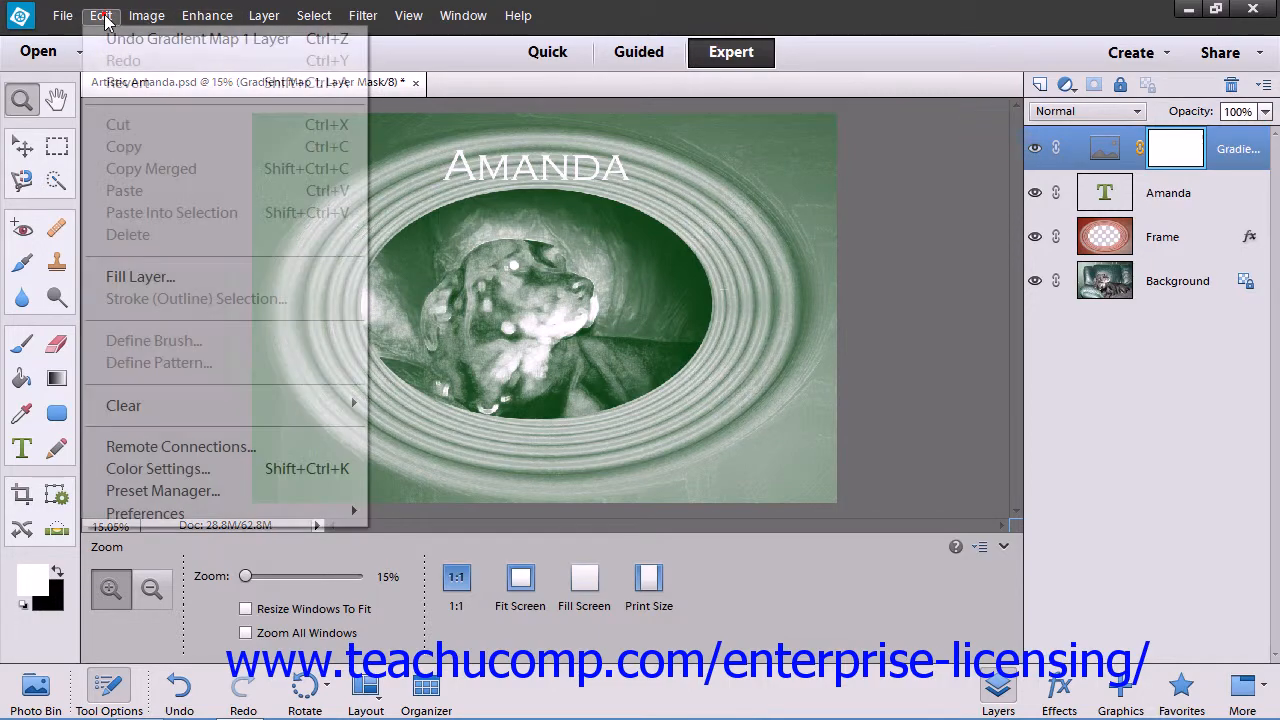
{"action": "left_click", "coordinate": [113, 29]}
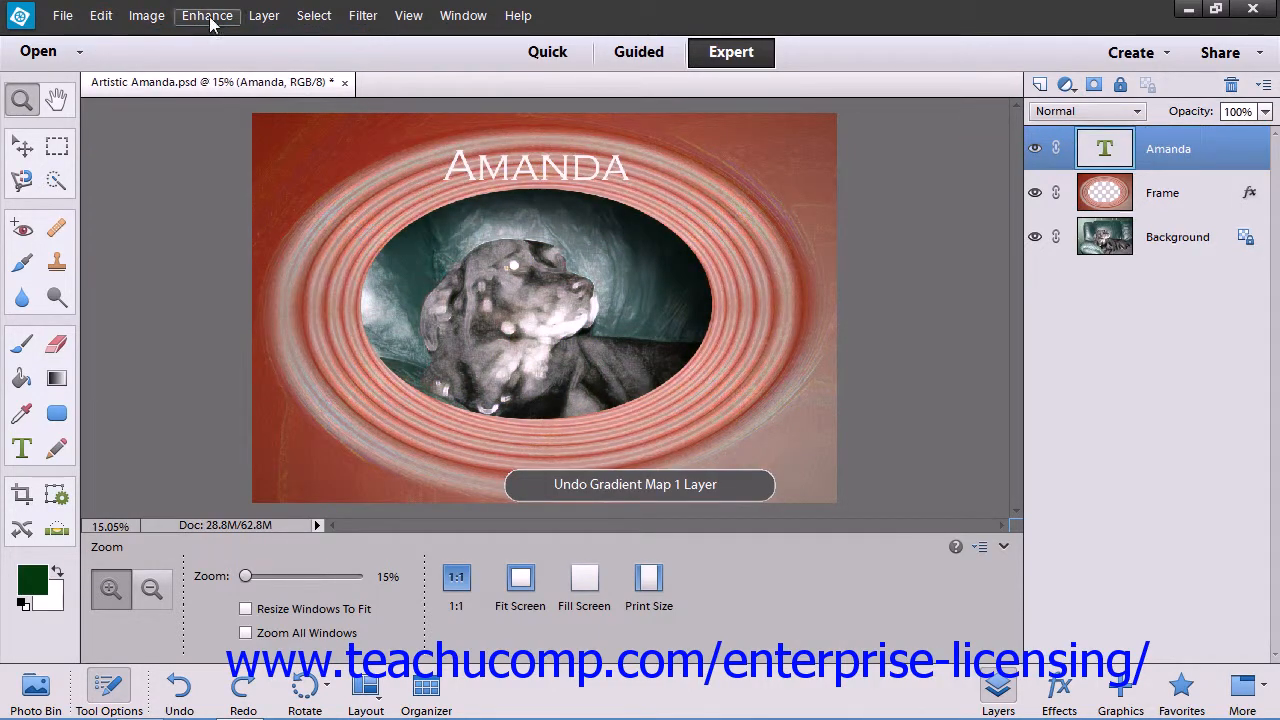
Add a Photo Filter adjustment layer above the text layer and switch it to a custom orange filter color.
{"action": "left_click", "coordinate": [264, 15]}
{"action": "mouse_move", "coordinate": [400, 213]}
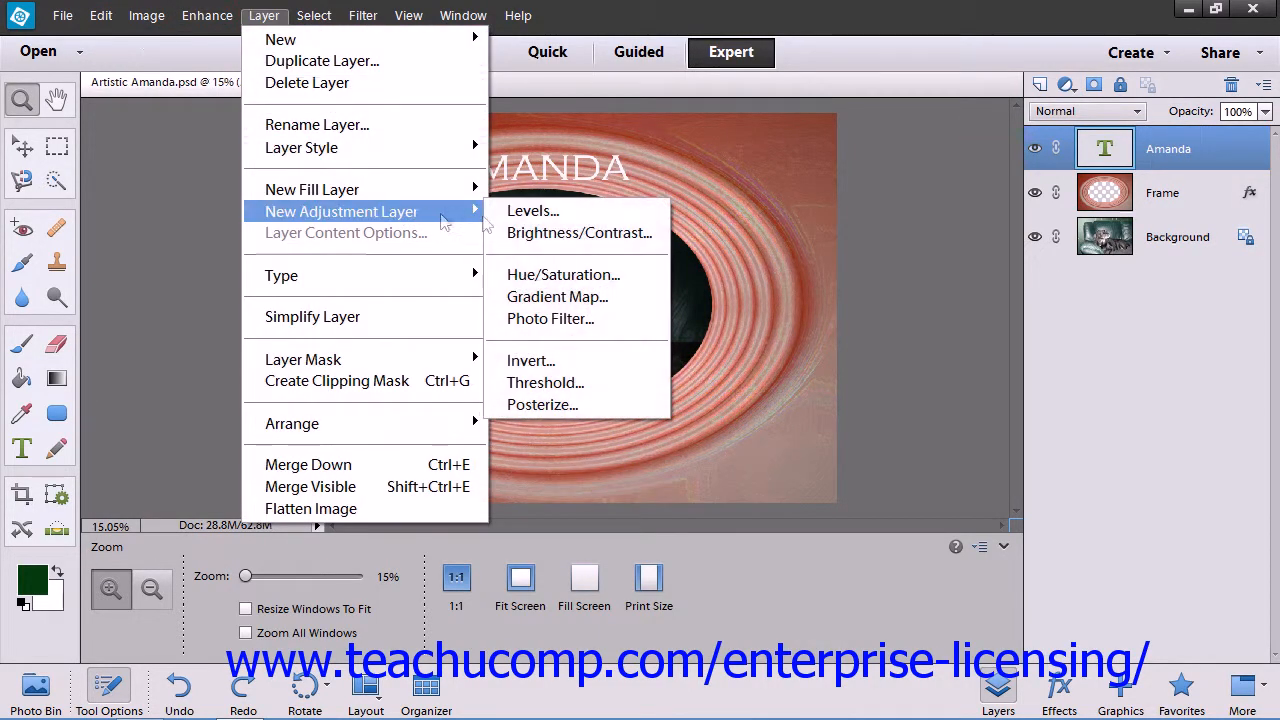
{"action": "left_click", "coordinate": [550, 318]}
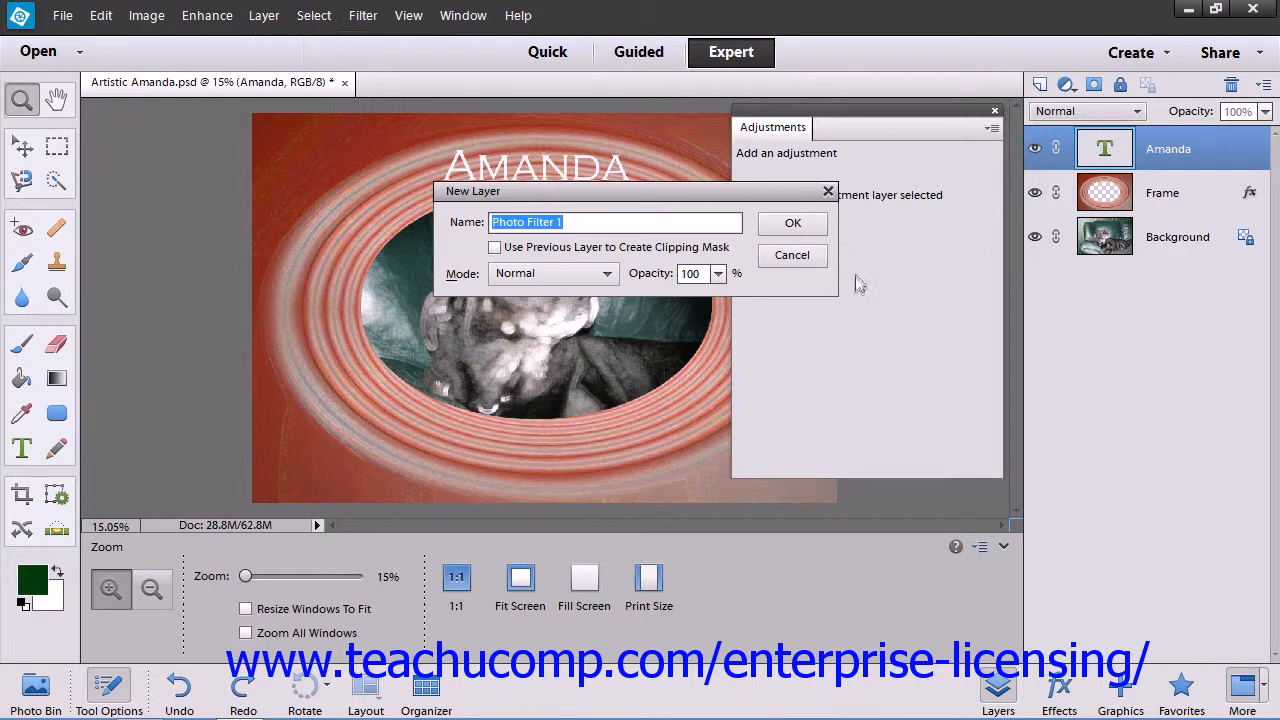
{"action": "left_click", "coordinate": [804, 225]}
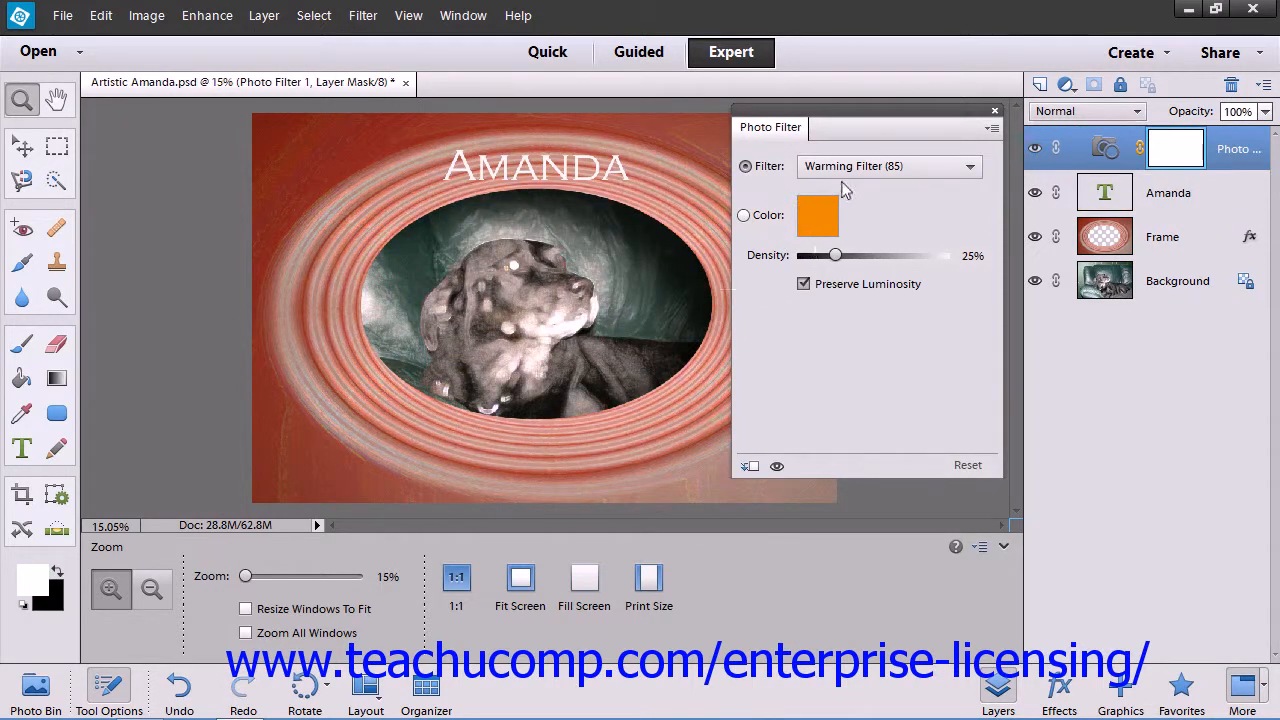
{"action": "left_click", "coordinate": [818, 215]}
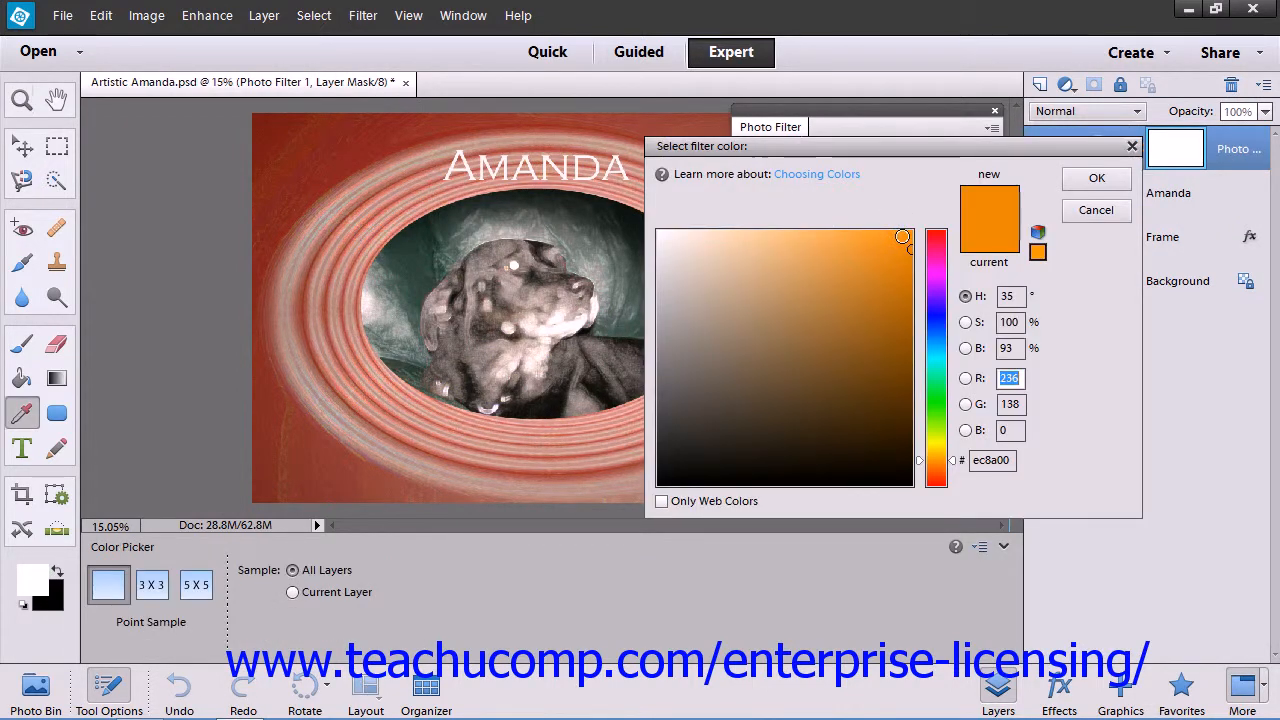
{"action": "left_click", "coordinate": [1097, 177]}
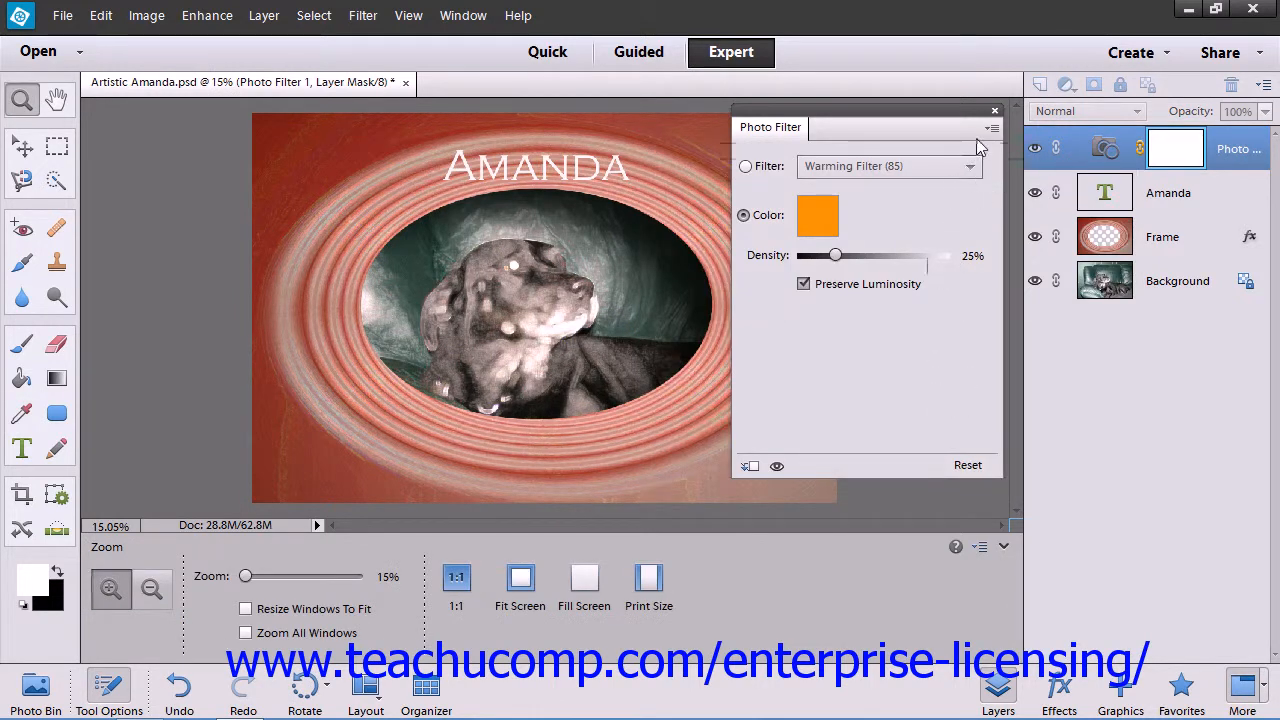
Close the filter settings and undo the color change and the creation of the Photo Filter adjustment layer.
{"action": "left_click", "coordinate": [995, 111]}
{"action": "left_click", "coordinate": [100, 16]}
{"action": "left_click", "coordinate": [110, 38]}
{"action": "left_click", "coordinate": [100, 16]}
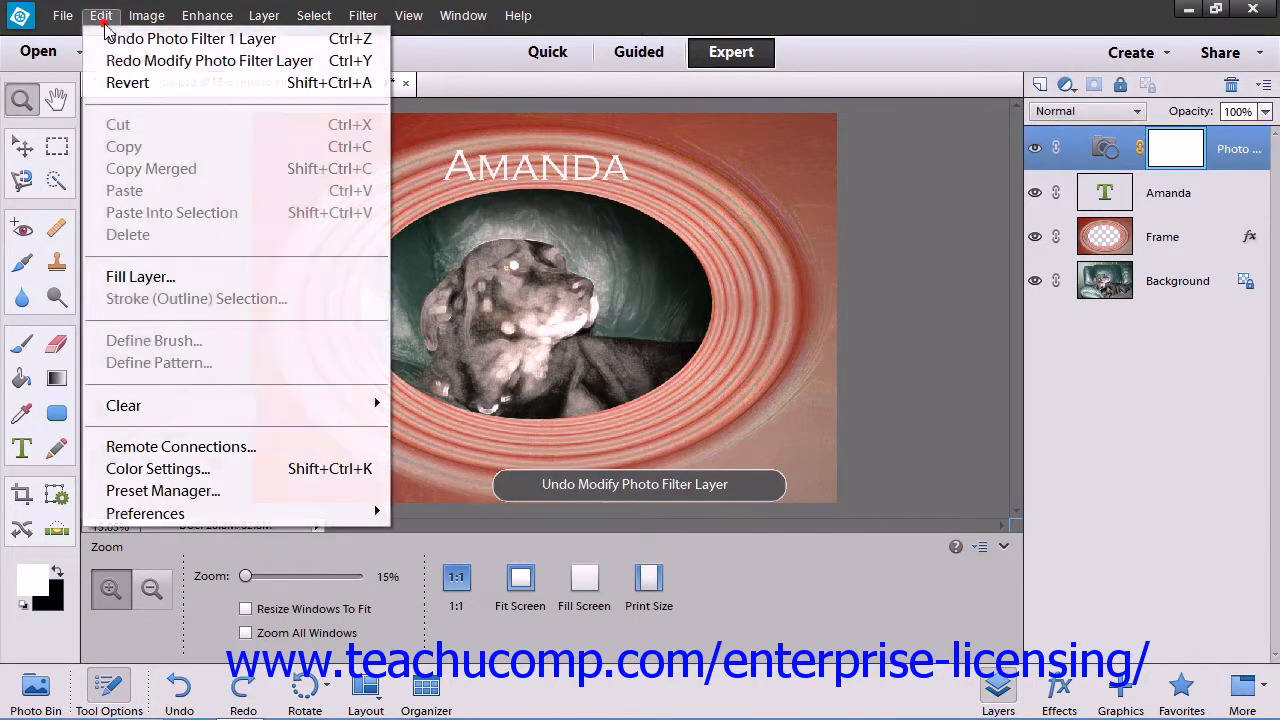
{"action": "left_click", "coordinate": [110, 38]}
Try an Invert adjustment layer above the text layer, and undo it.
{"action": "left_click", "coordinate": [264, 15]}
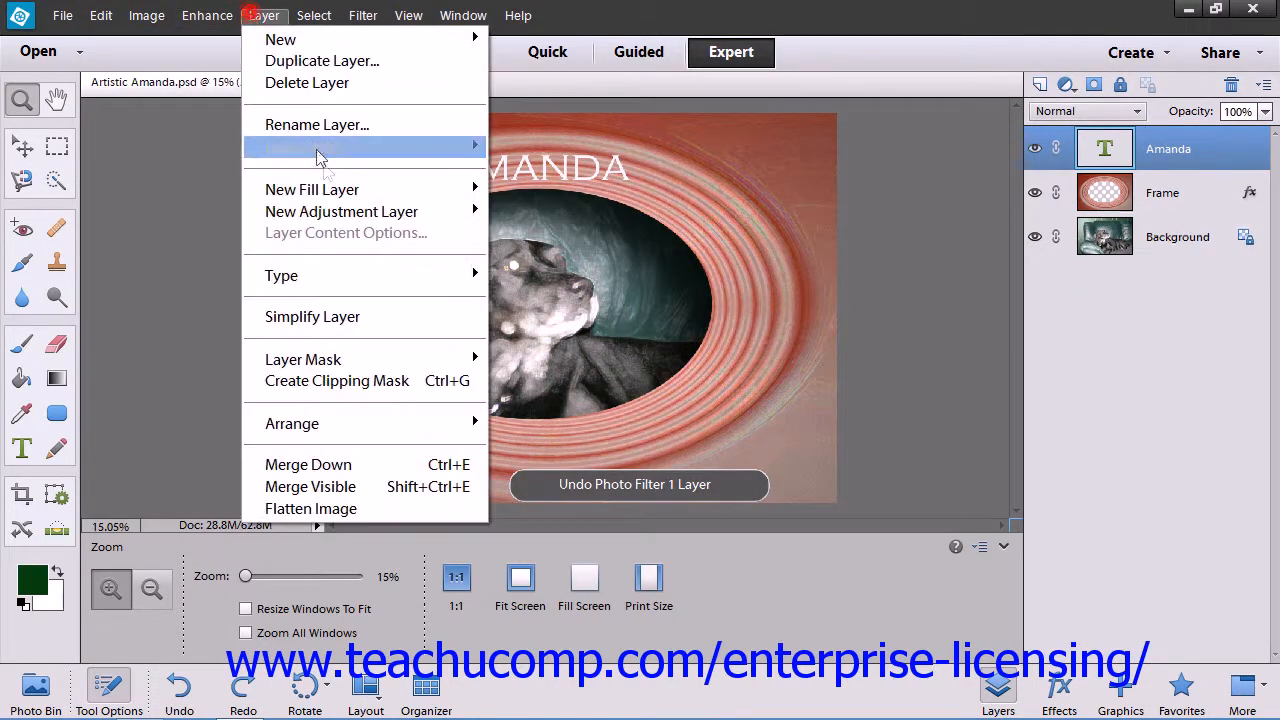
{"action": "mouse_move", "coordinate": [385, 219]}
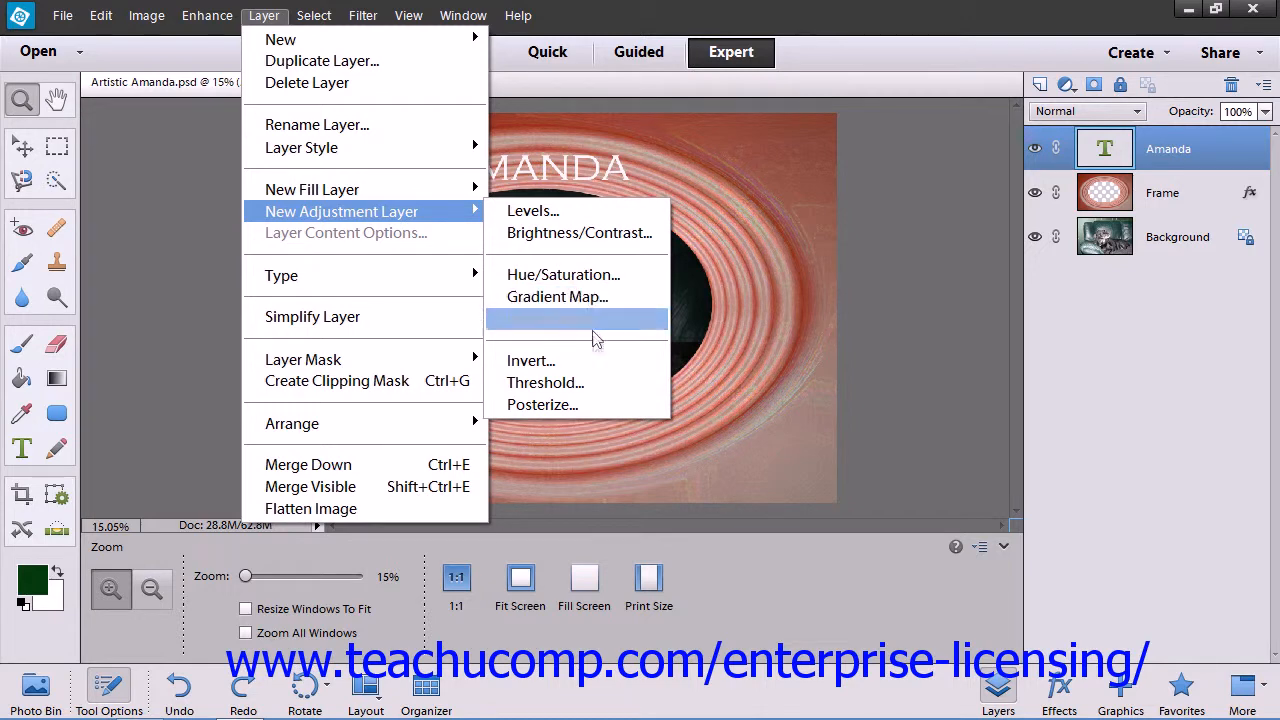
{"action": "left_click", "coordinate": [595, 360]}
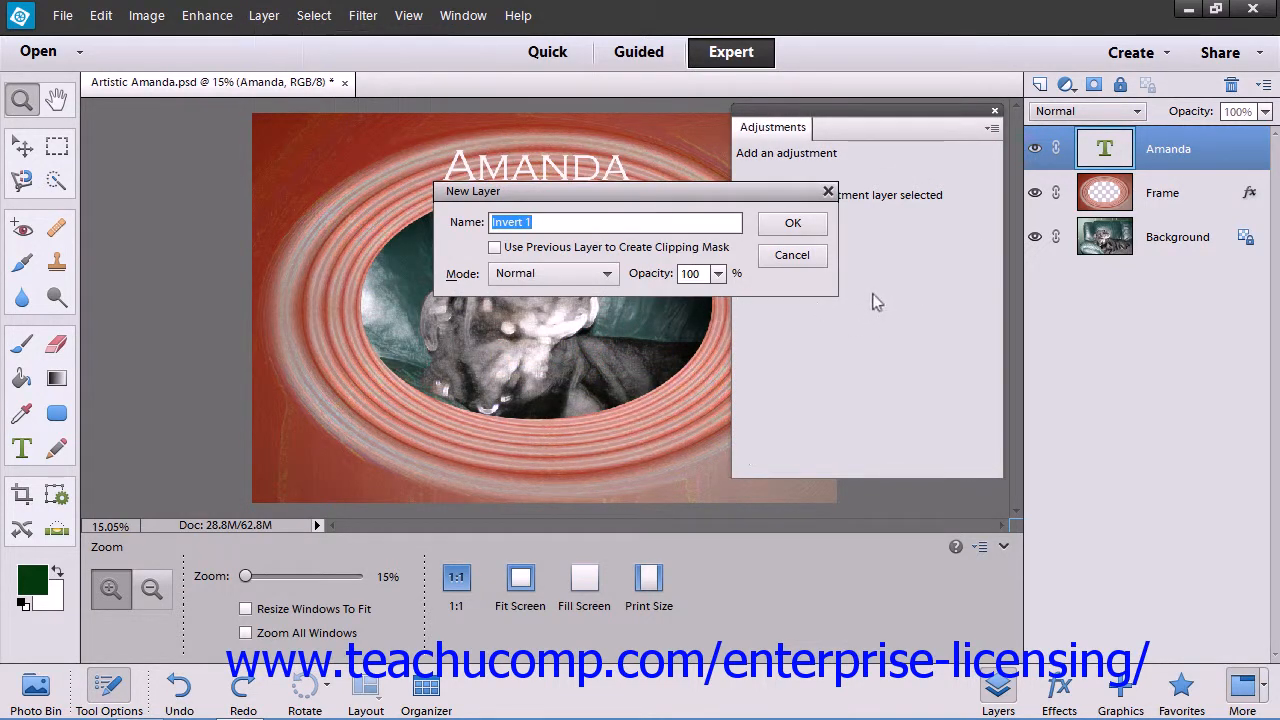
{"action": "left_click", "coordinate": [772, 228]}
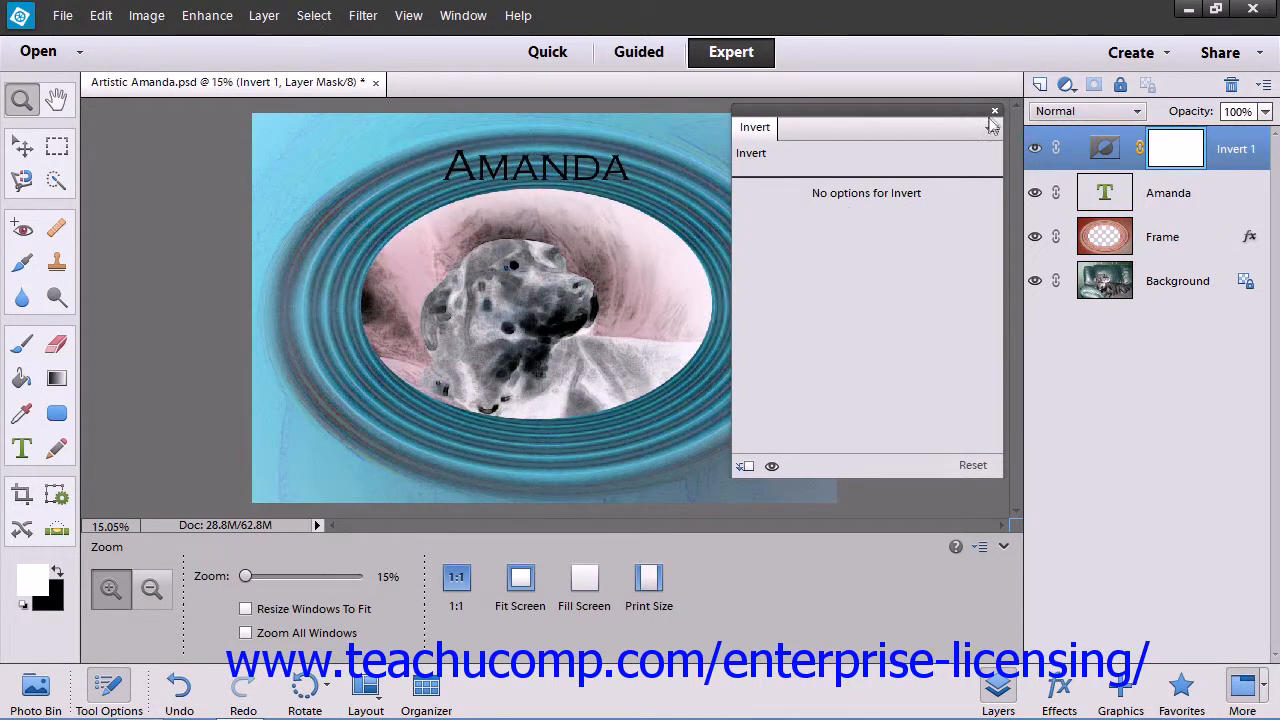
{"action": "left_click", "coordinate": [995, 112]}
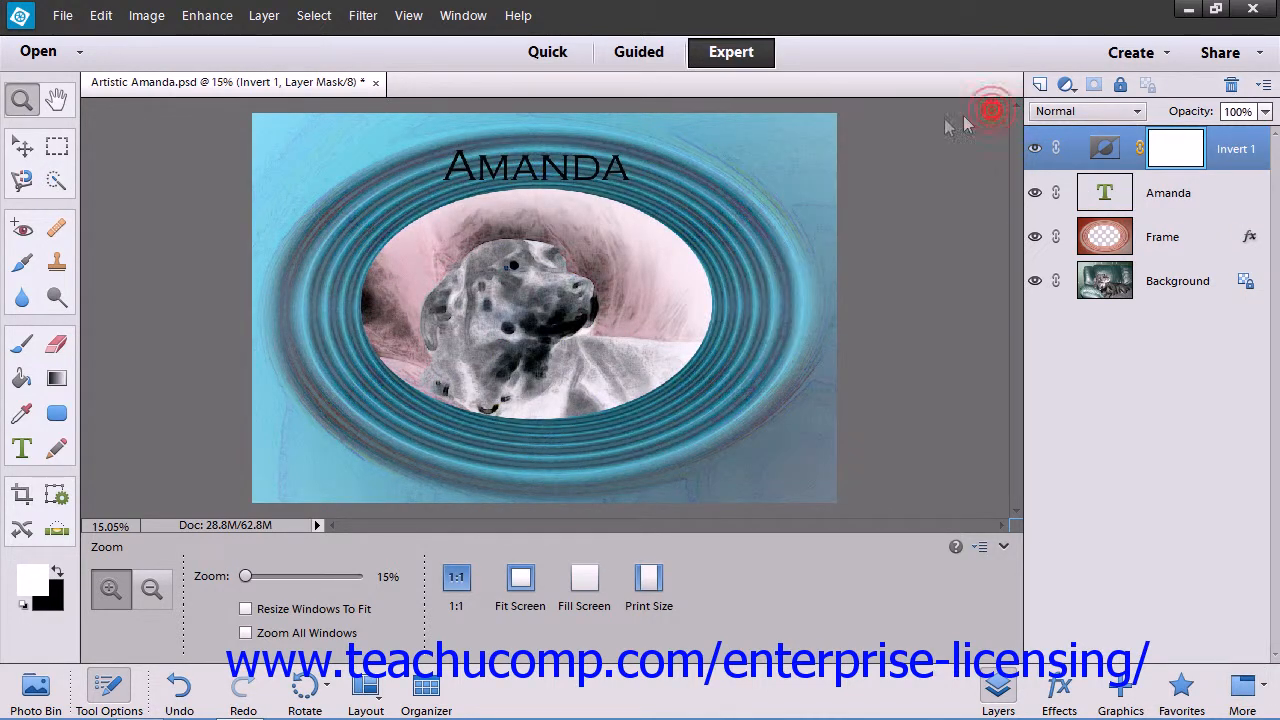
{"action": "left_click", "coordinate": [100, 18]}
{"action": "left_click", "coordinate": [106, 38]}
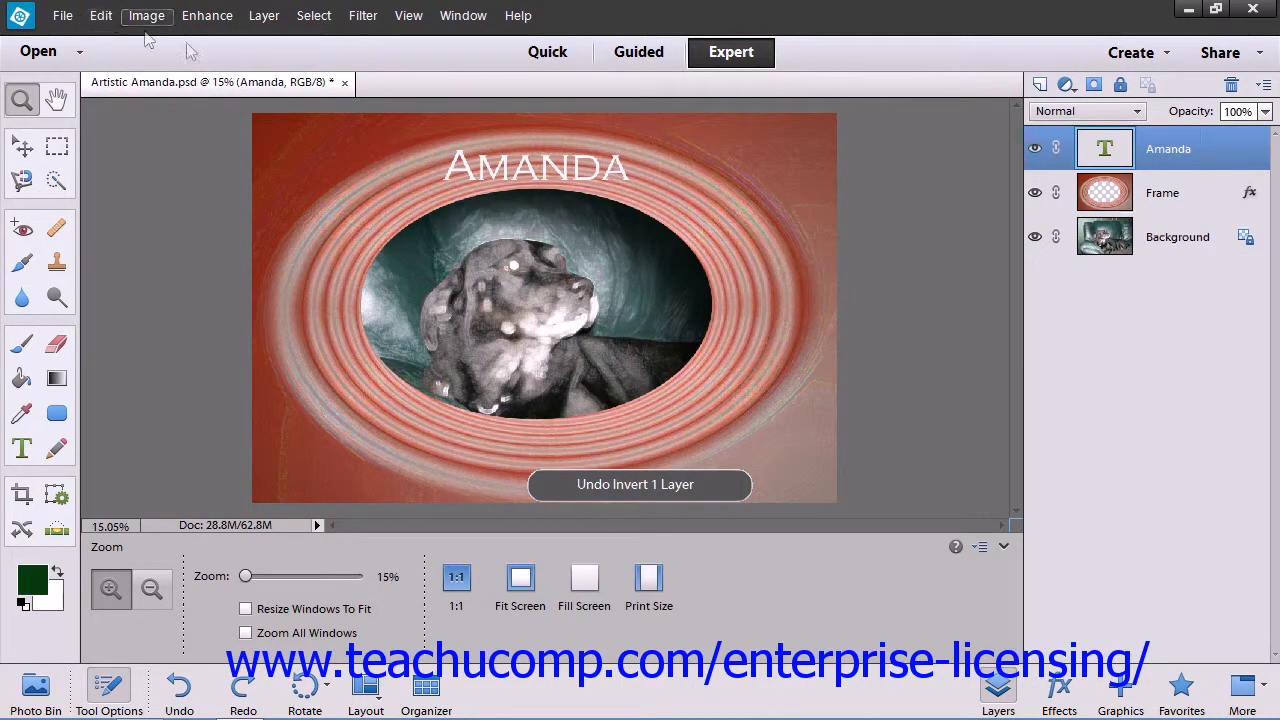
Add a Threshold adjustment layer above the text layer and raise its threshold level to 182.
{"action": "left_click", "coordinate": [279, 18]}
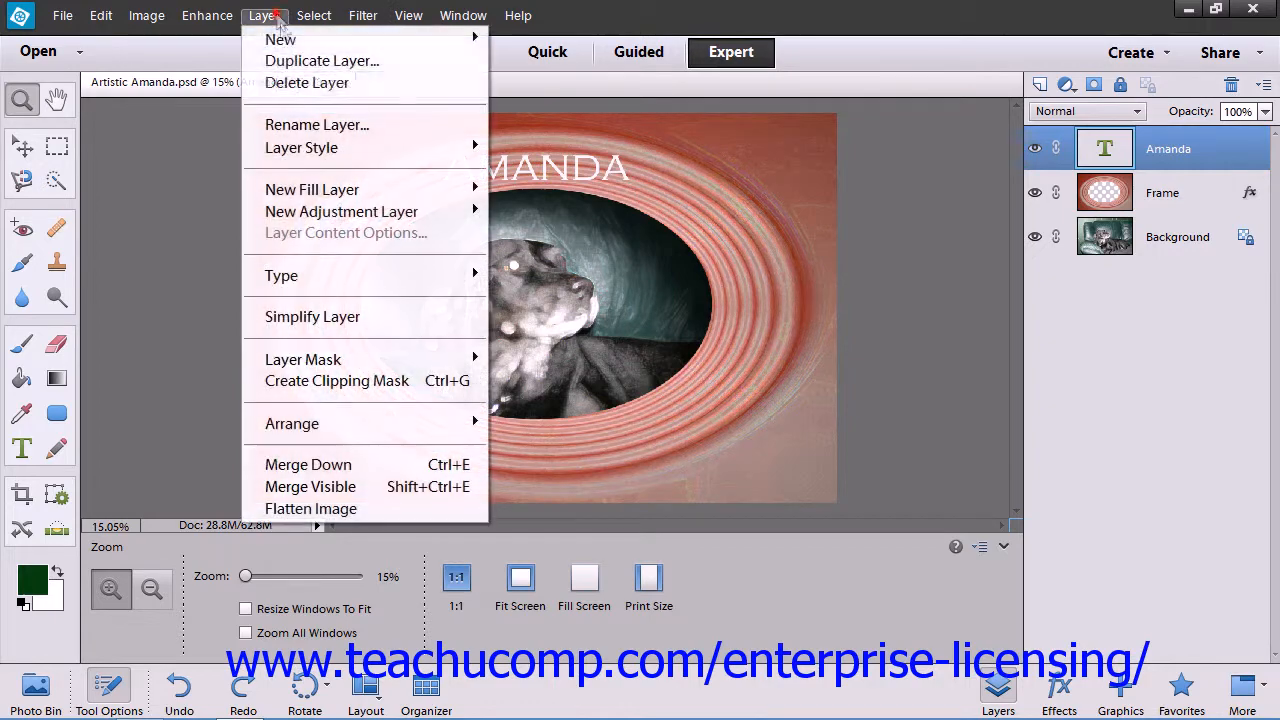
{"action": "mouse_move", "coordinate": [359, 208]}
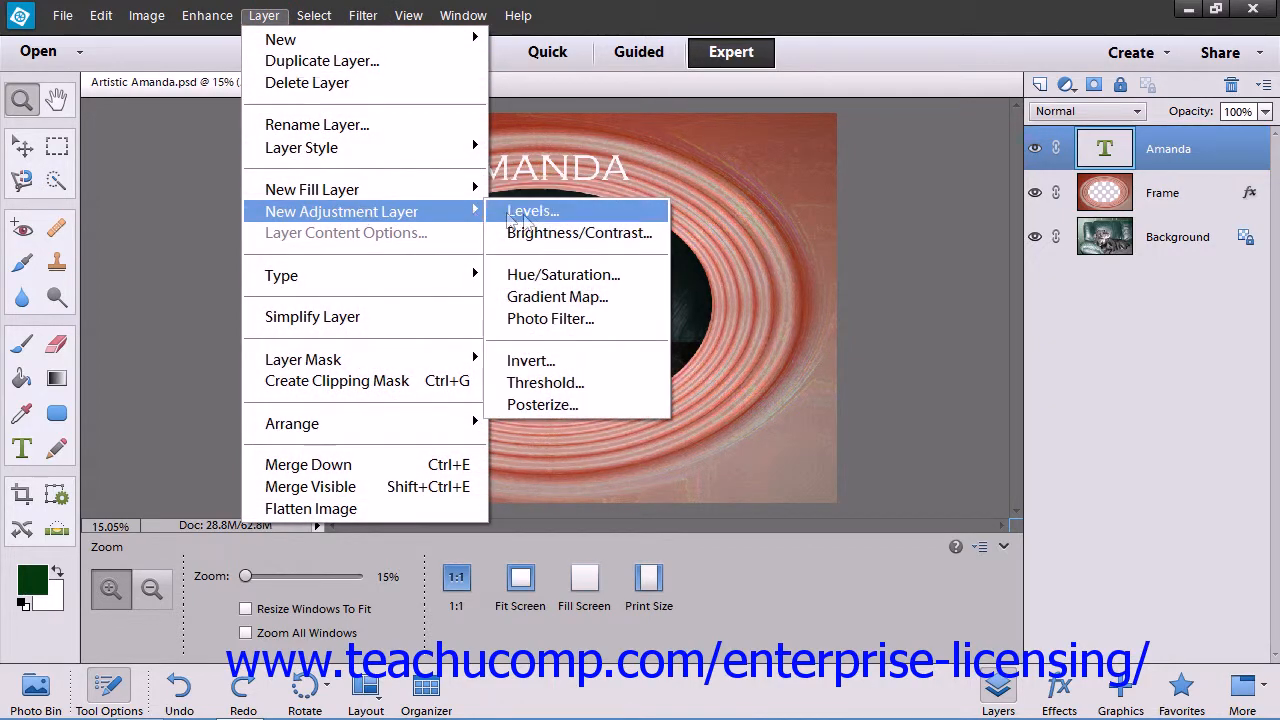
{"action": "left_click", "coordinate": [557, 388]}
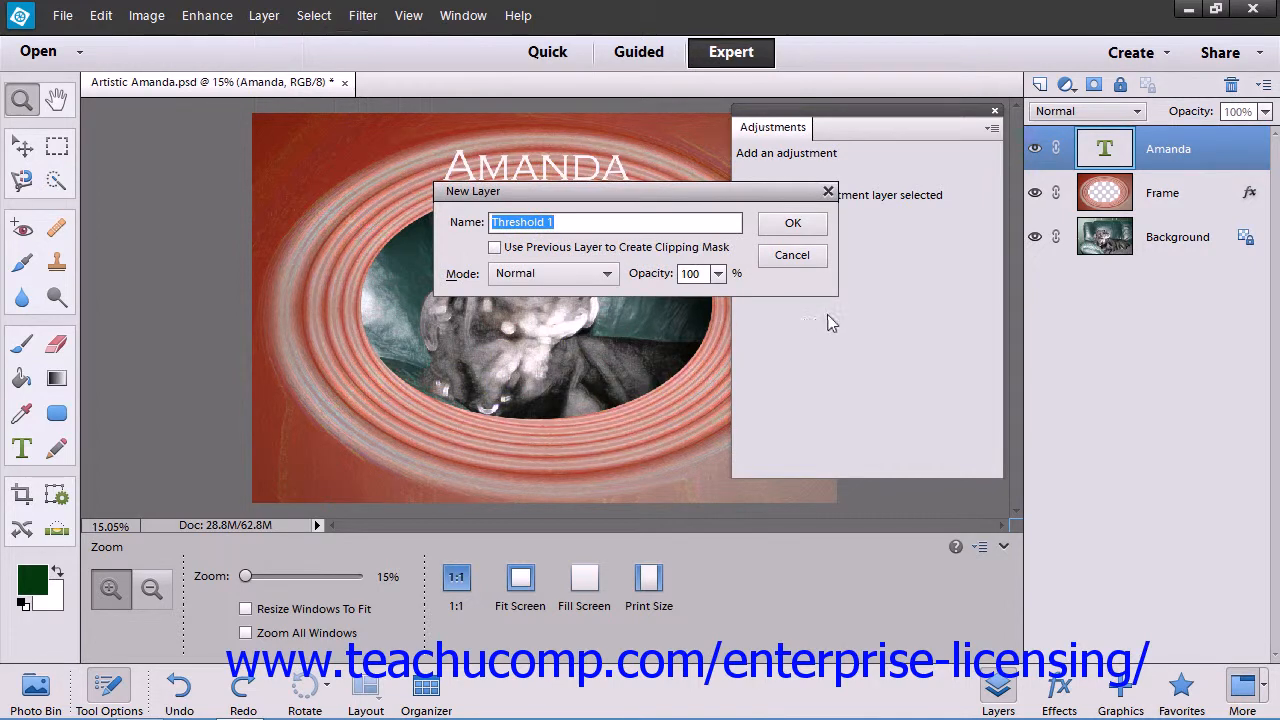
{"action": "left_click", "coordinate": [791, 222]}
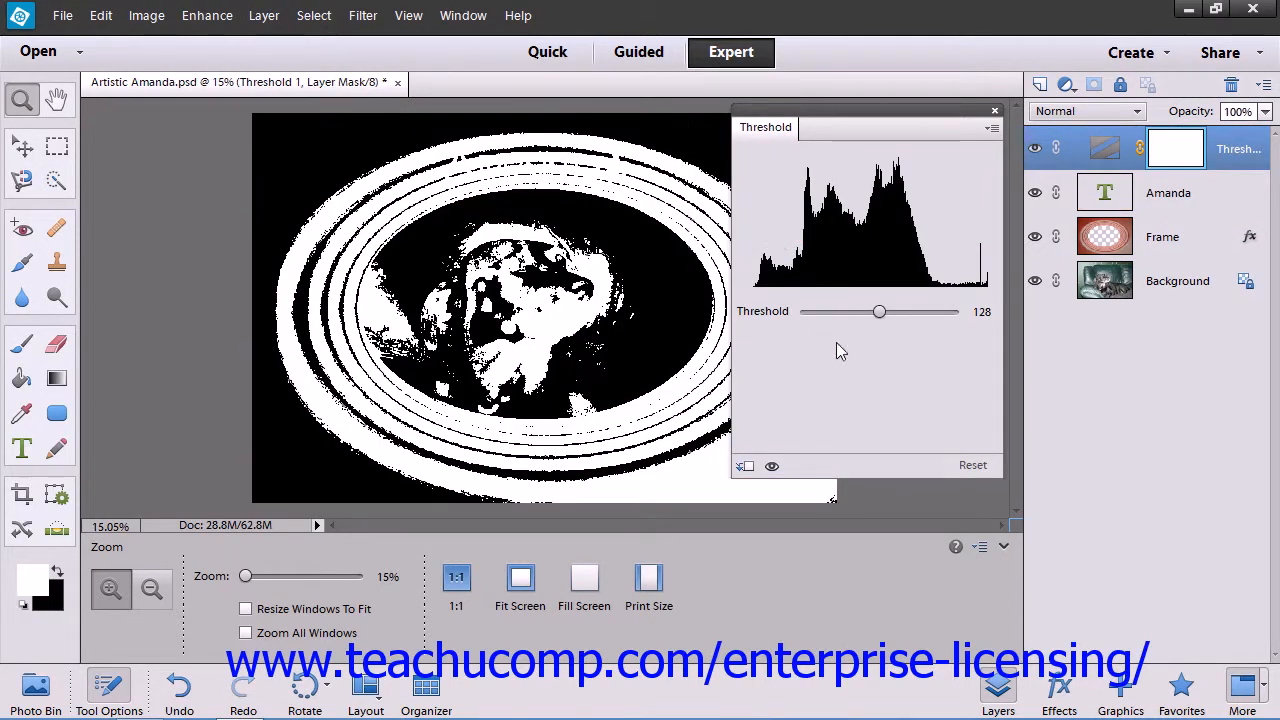
{"action": "left_click_drag", "start_coordinate": [879, 311], "coordinate": [915, 313]}
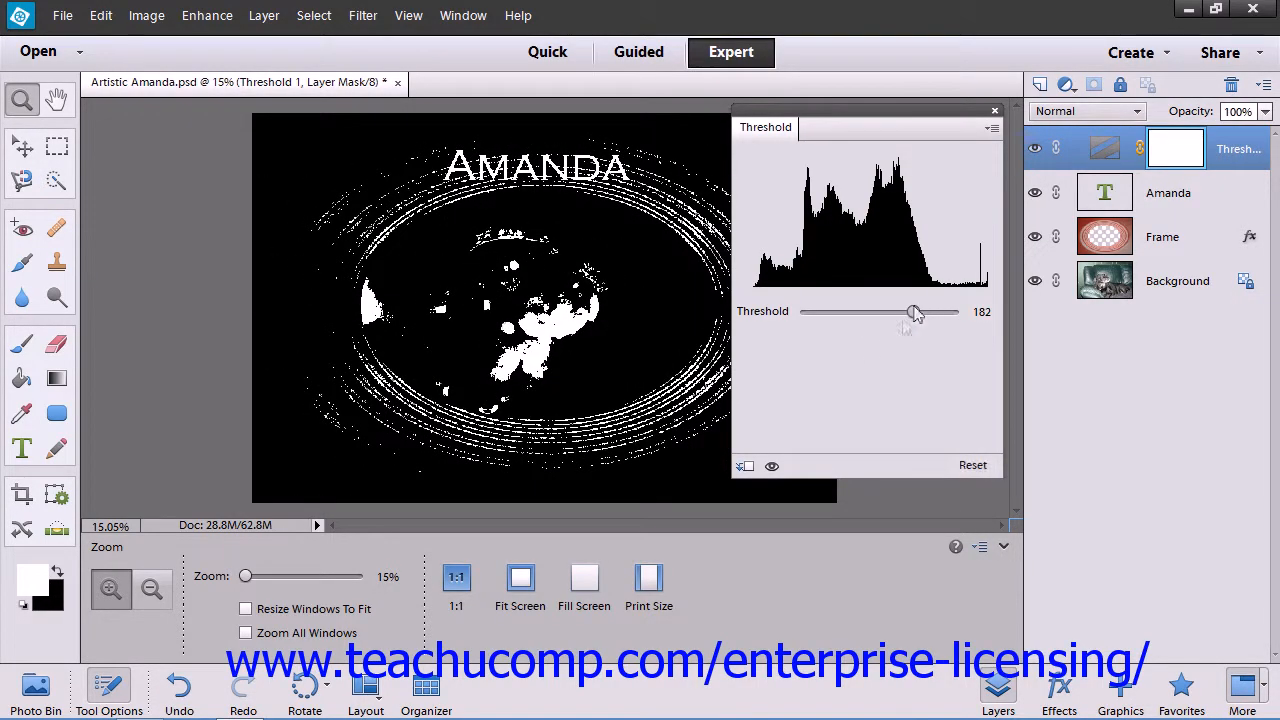
Close the threshold settings and undo both the threshold level change and the creation of the Threshold adjustment layer.
{"action": "left_click", "coordinate": [995, 110]}
{"action": "left_click", "coordinate": [120, 18]}
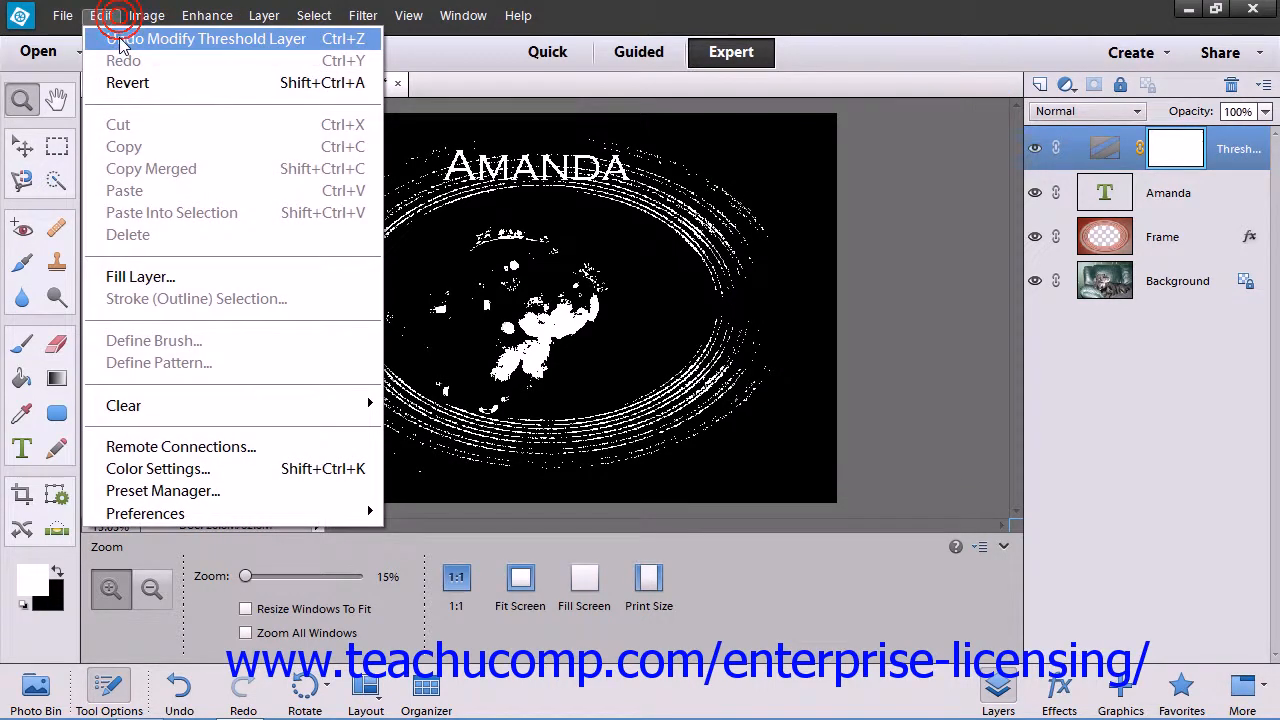
{"action": "left_click", "coordinate": [113, 38]}
{"action": "left_click", "coordinate": [101, 16]}
{"action": "left_click", "coordinate": [113, 38]}
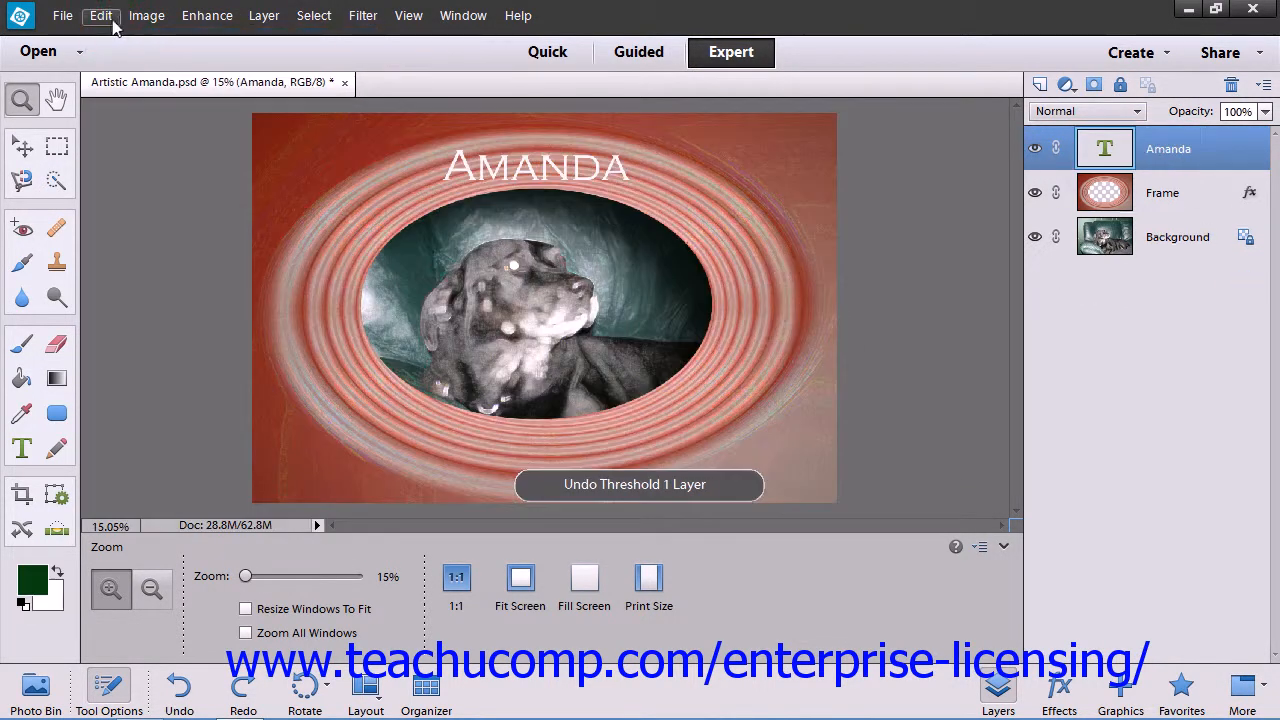
Add a Posterize adjustment layer with default options above the text layer and raise its levels to 15.
{"action": "left_click", "coordinate": [264, 16]}
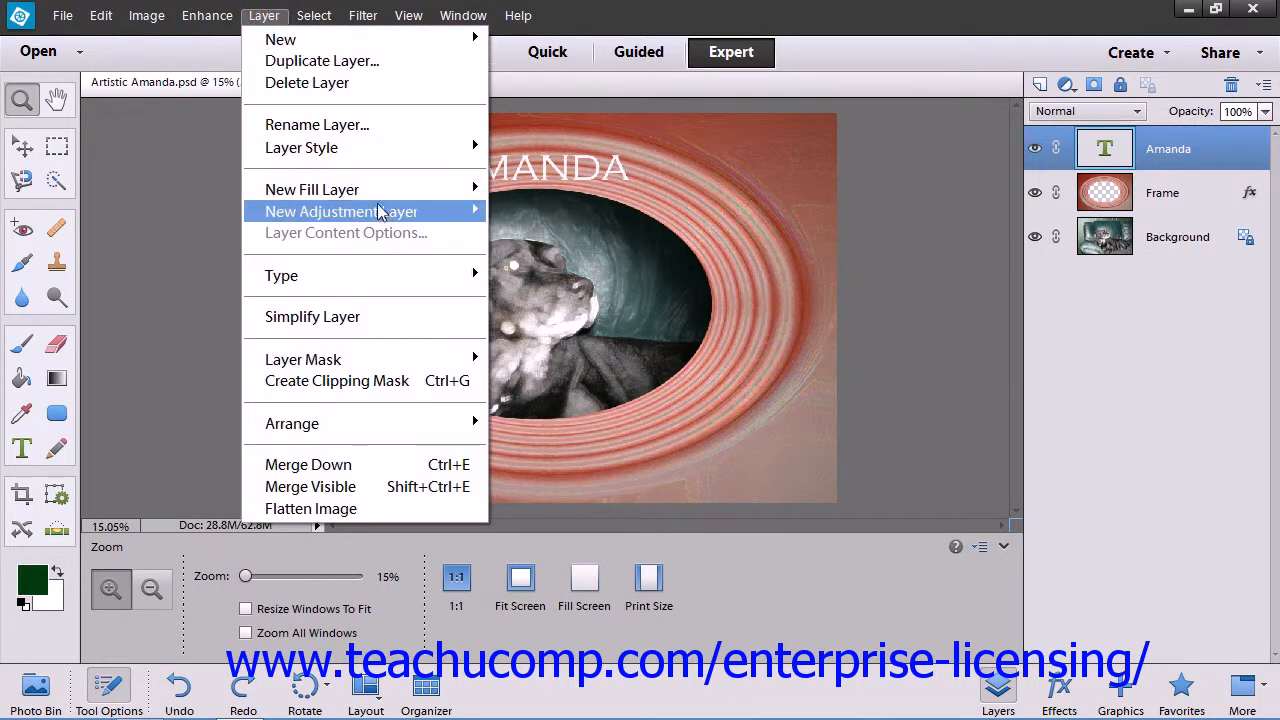
{"action": "mouse_move", "coordinate": [385, 212]}
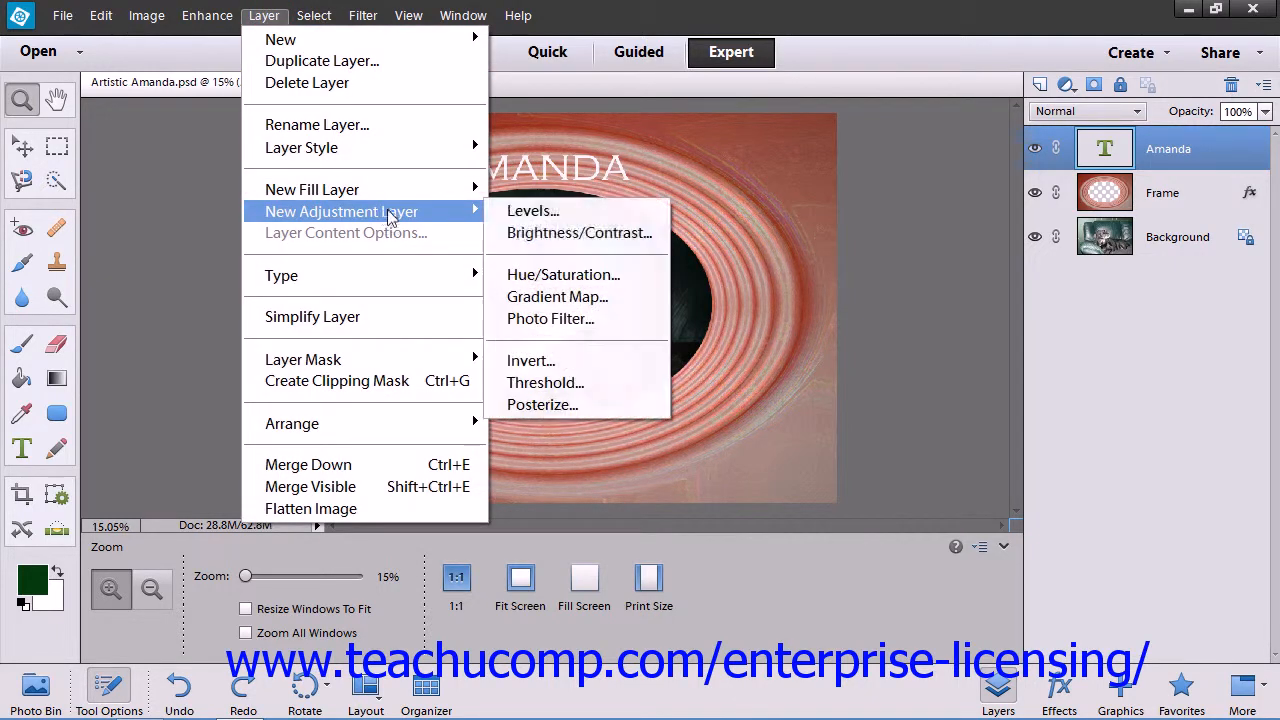
{"action": "left_click", "coordinate": [586, 404]}
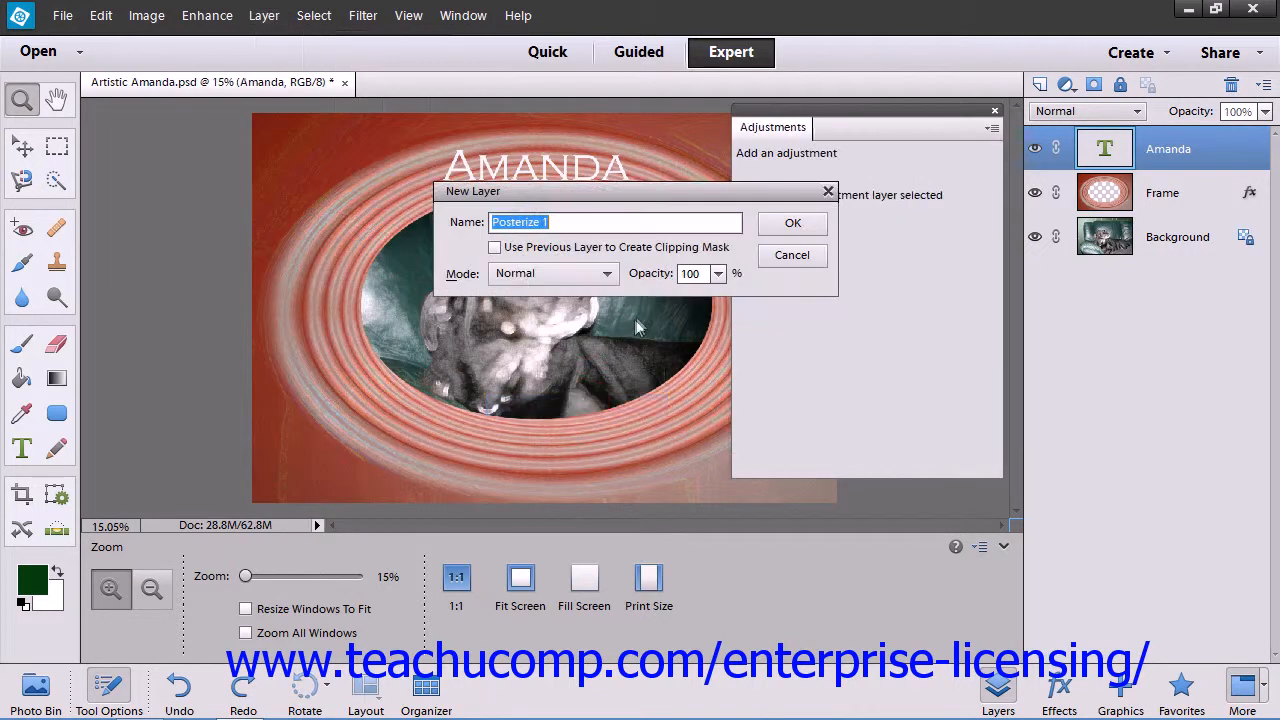
{"action": "left_click", "coordinate": [810, 223]}
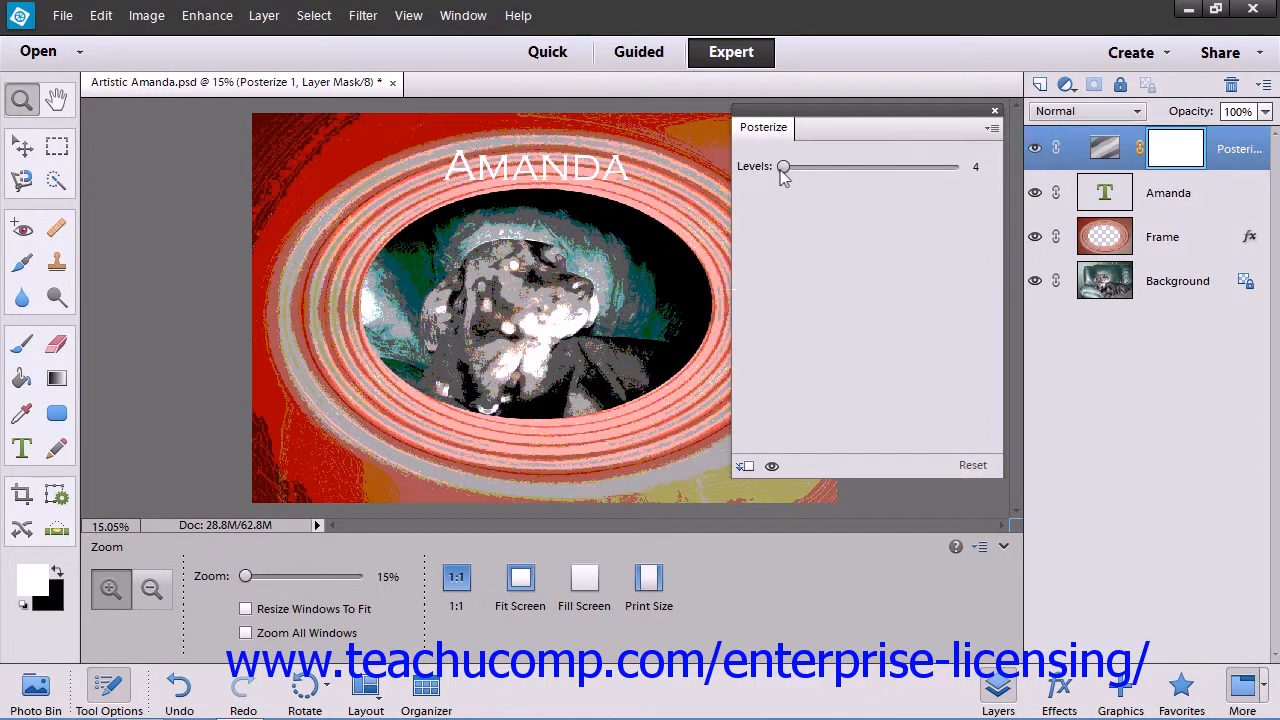
{"action": "left_click_drag", "start_coordinate": [783, 170], "coordinate": [792, 172]}
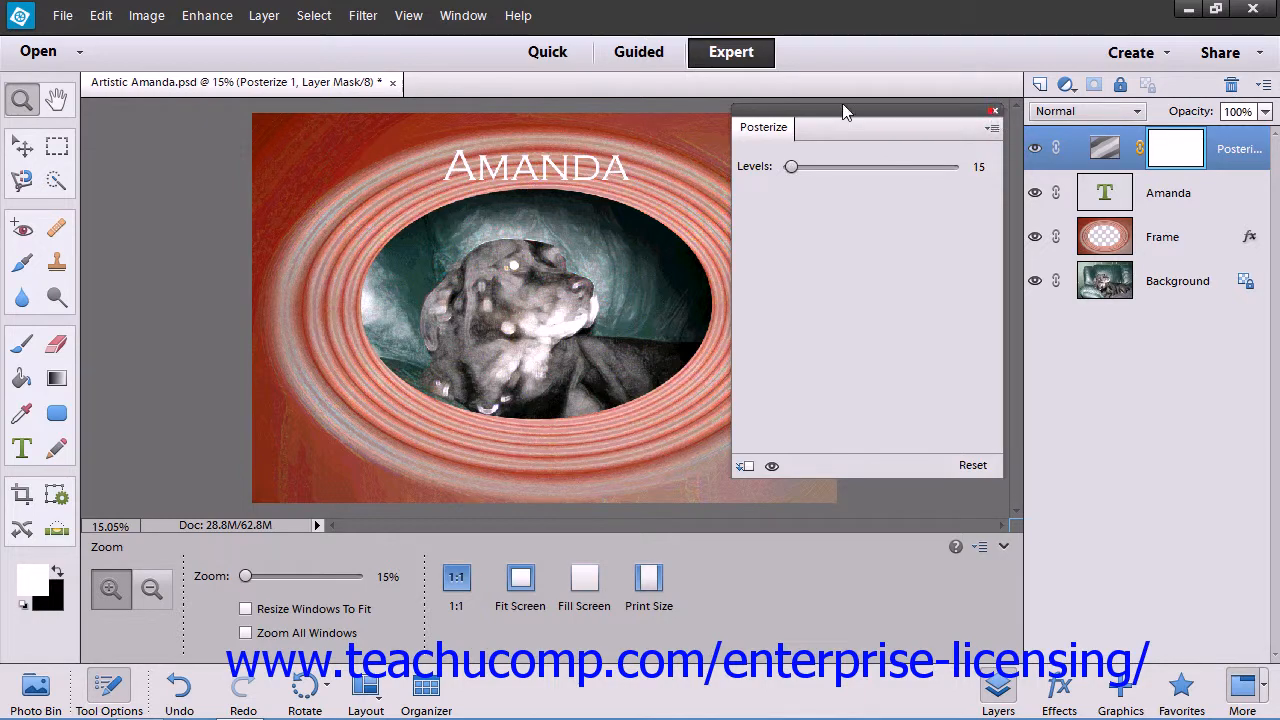
Close the posterize settings and undo both the levels change and the creation of the Posterize adjustment layer.
{"action": "left_click", "coordinate": [995, 110]}
{"action": "left_click", "coordinate": [101, 15]}
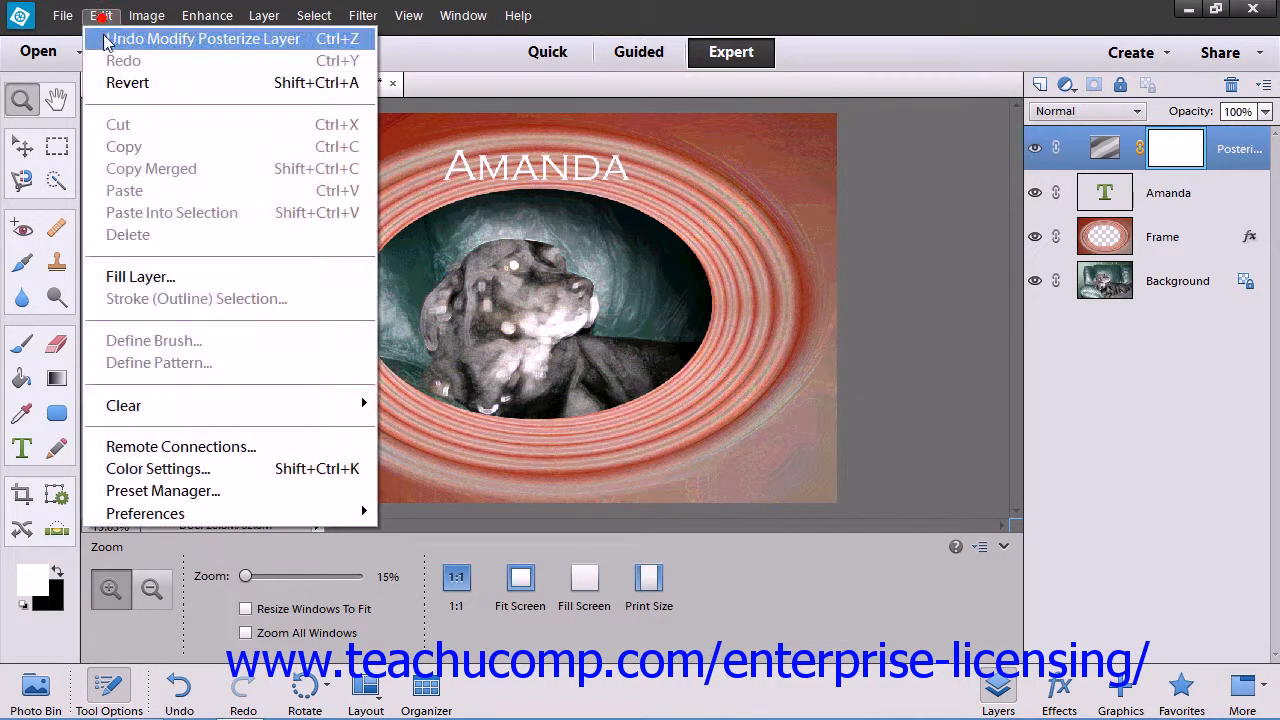
{"action": "left_click", "coordinate": [110, 36]}
{"action": "left_click", "coordinate": [101, 15]}
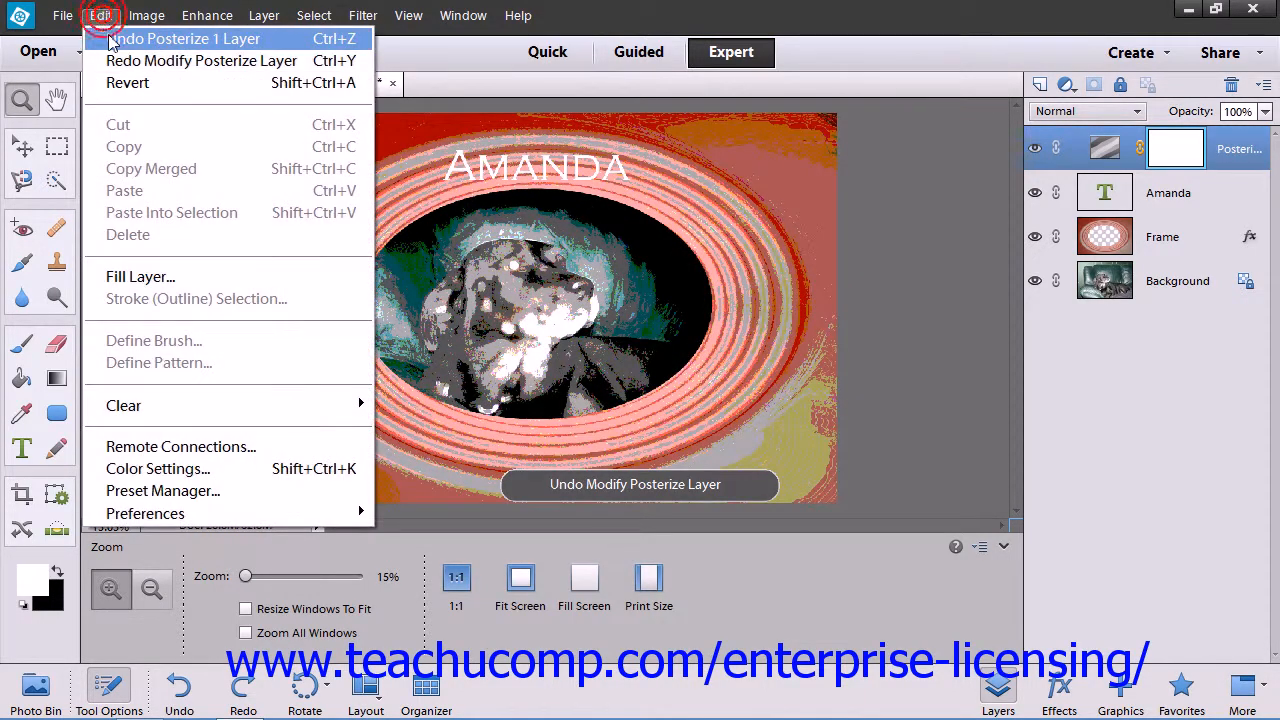
{"action": "left_click", "coordinate": [110, 36]}
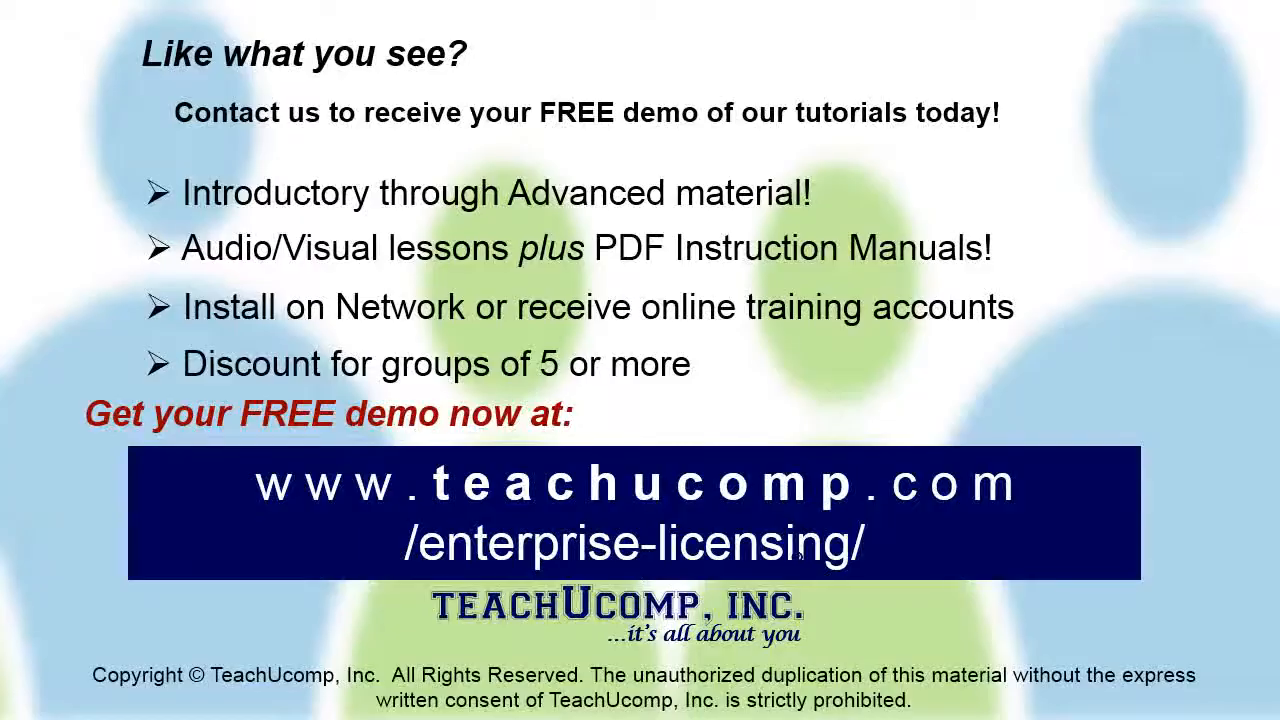